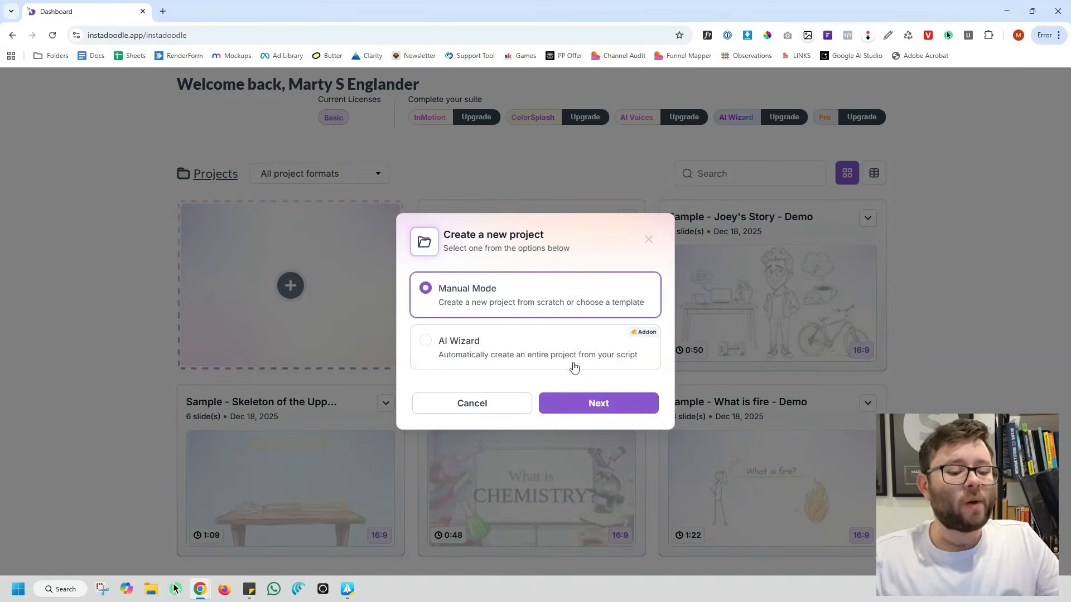
# Step: Create an empty project in manual mode with the Presentation (16:9) size
pyautogui.click(590, 406)
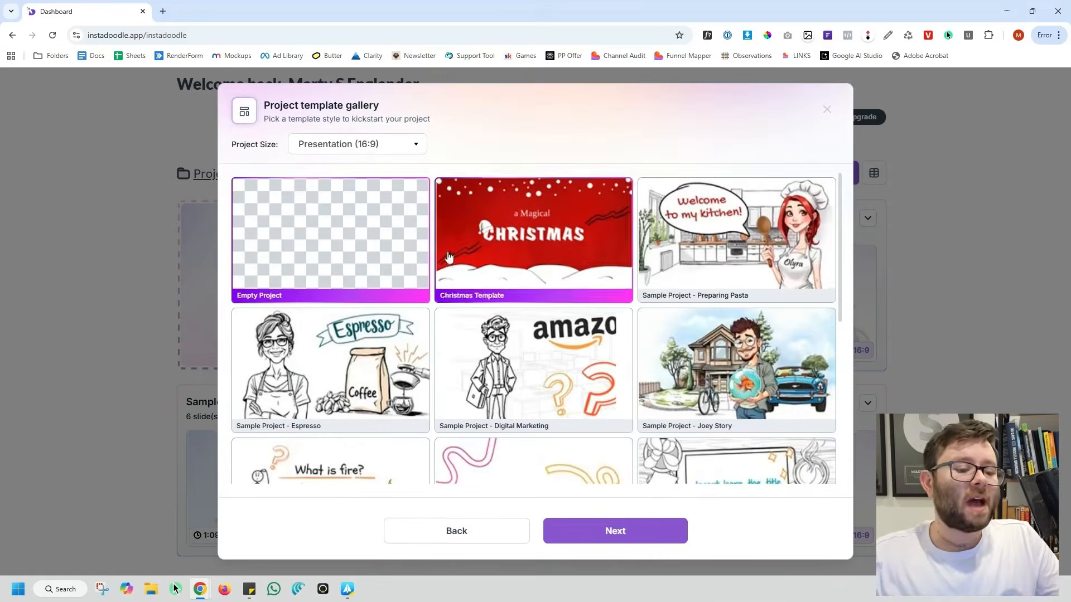
pyautogui.scroll(-5, 629, 390)
pyautogui.scroll(5, 629, 391)
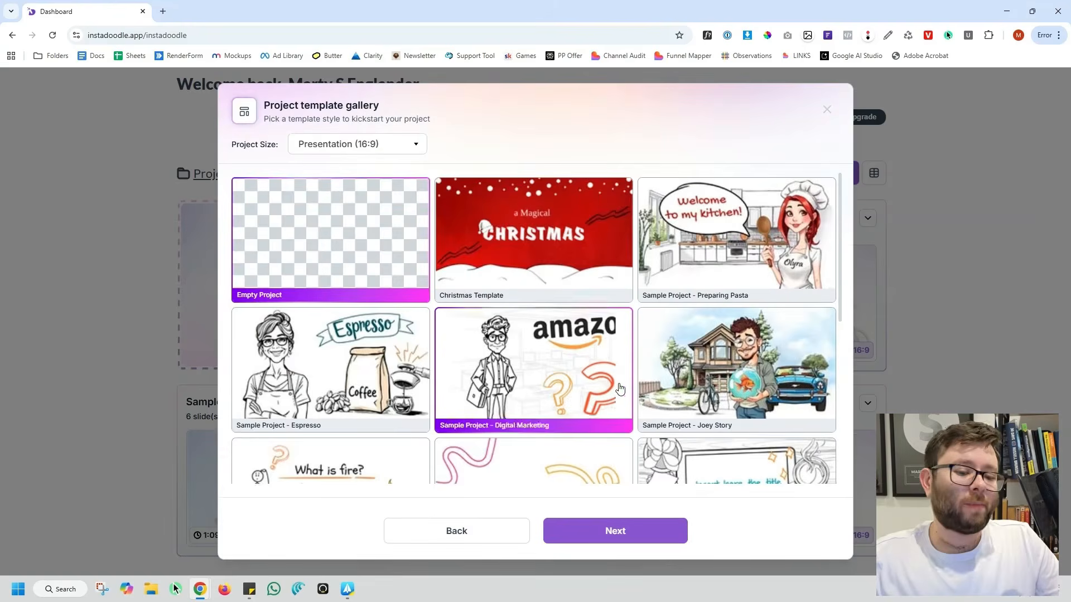
pyautogui.click(360, 146)
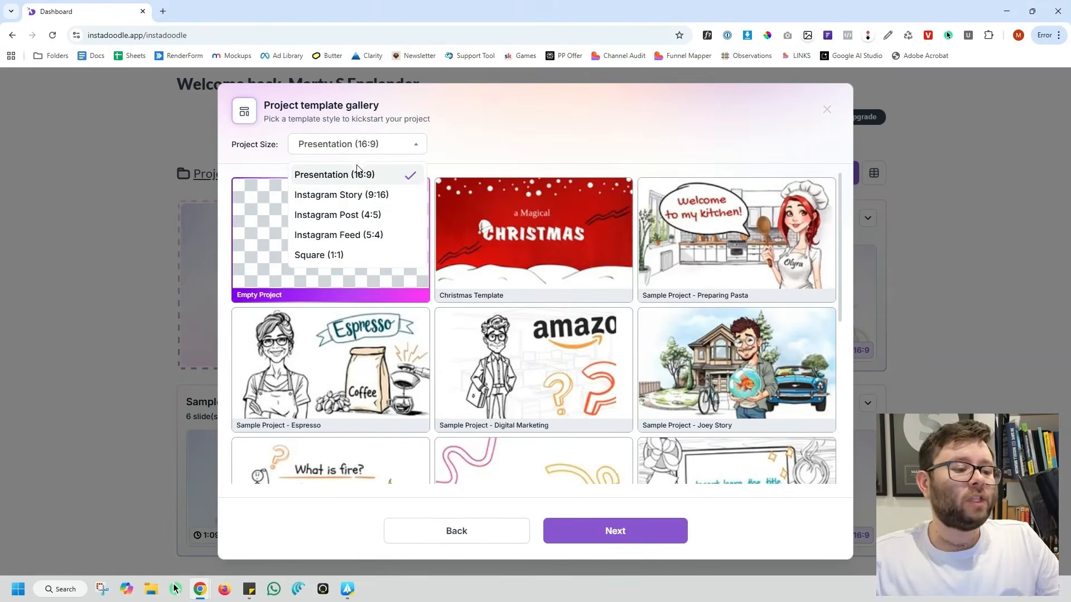
pyautogui.click(502, 166)
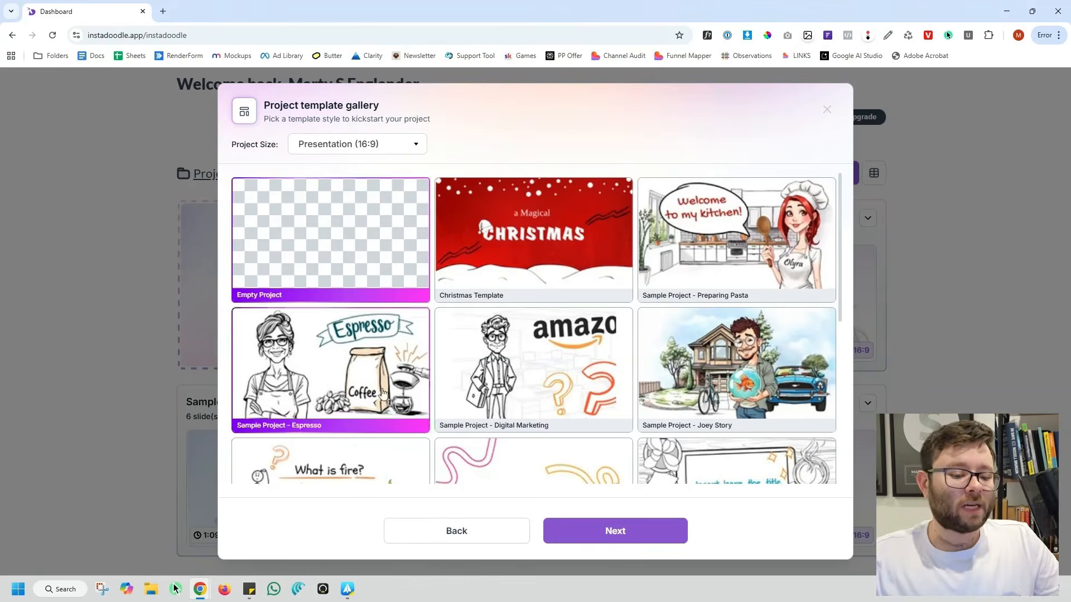
pyautogui.click(604, 534)
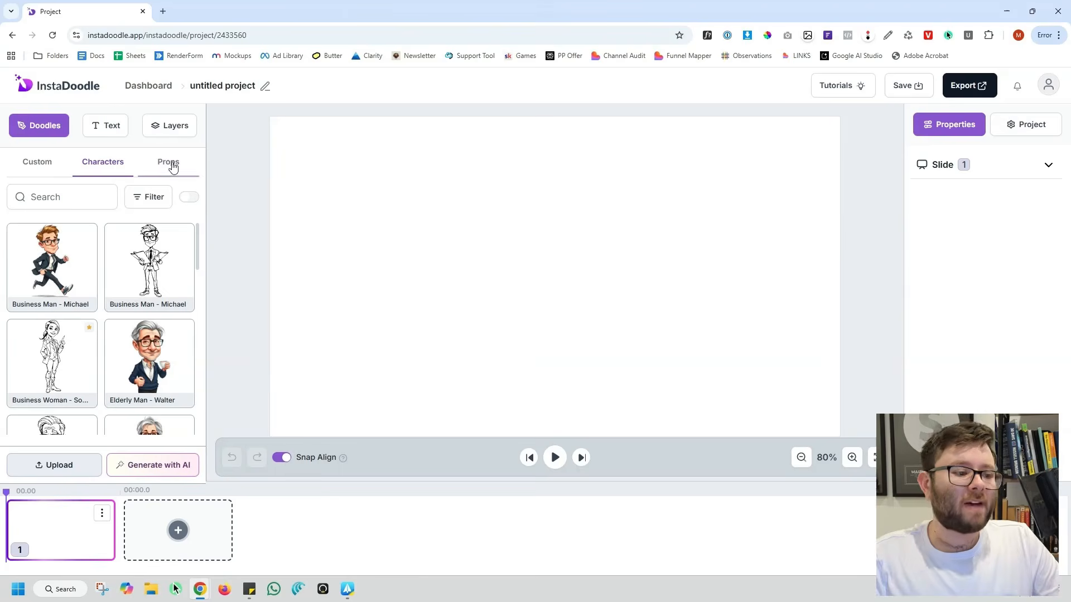
# Step: Expand the properties of slide 1 to view its transition, timing and voiceover settings
pyautogui.scroll(-2, 127, 355)
pyautogui.scroll(2, 127, 355)
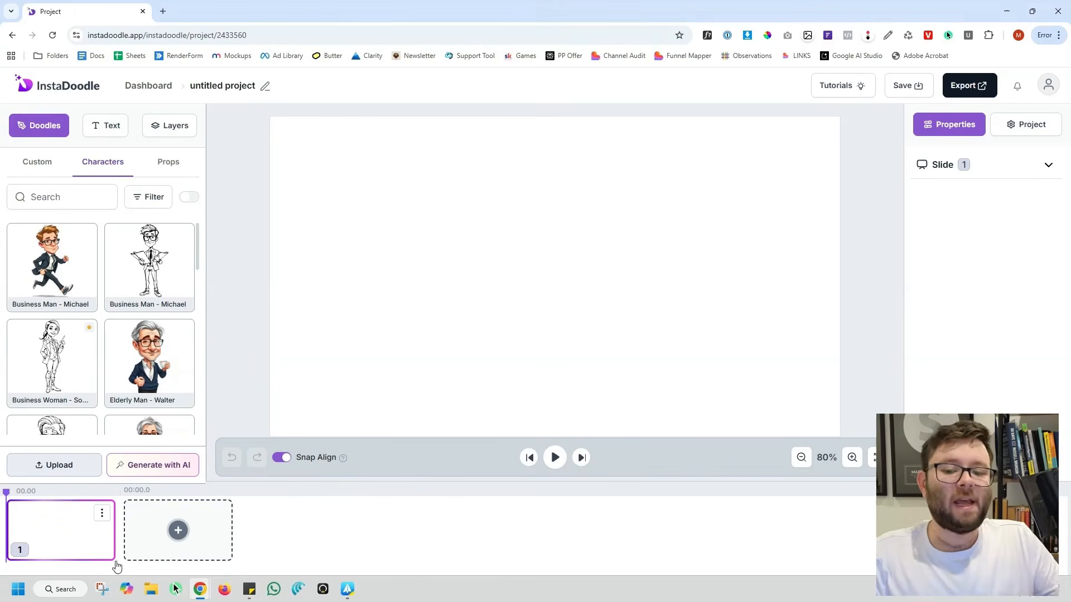
pyautogui.click(1003, 169)
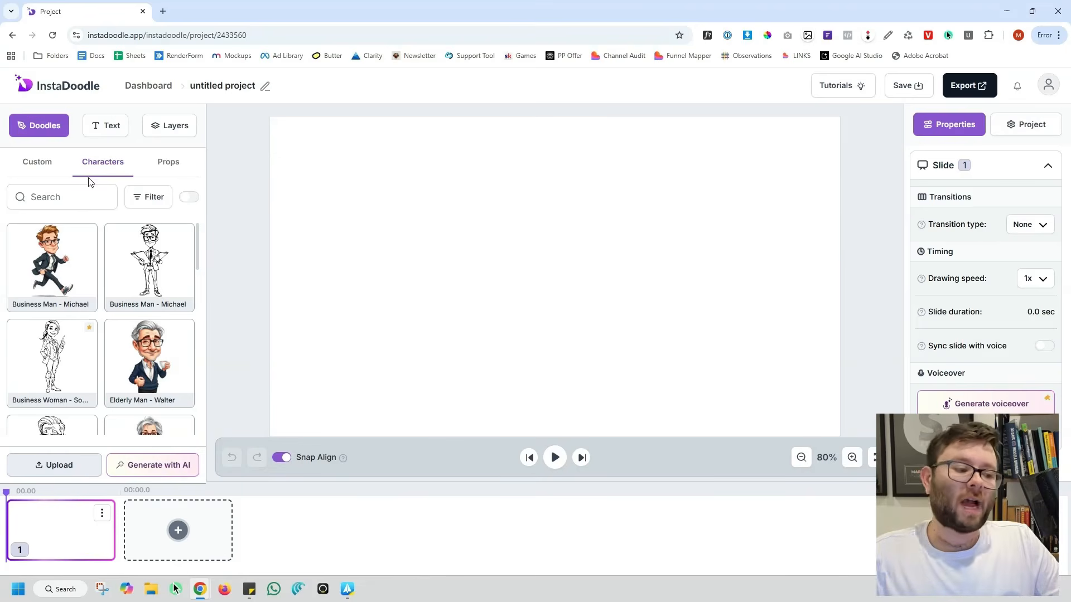
# Step: Browse the character doodles and filter them by the Sports category
pyautogui.scroll(-4, 145, 313)
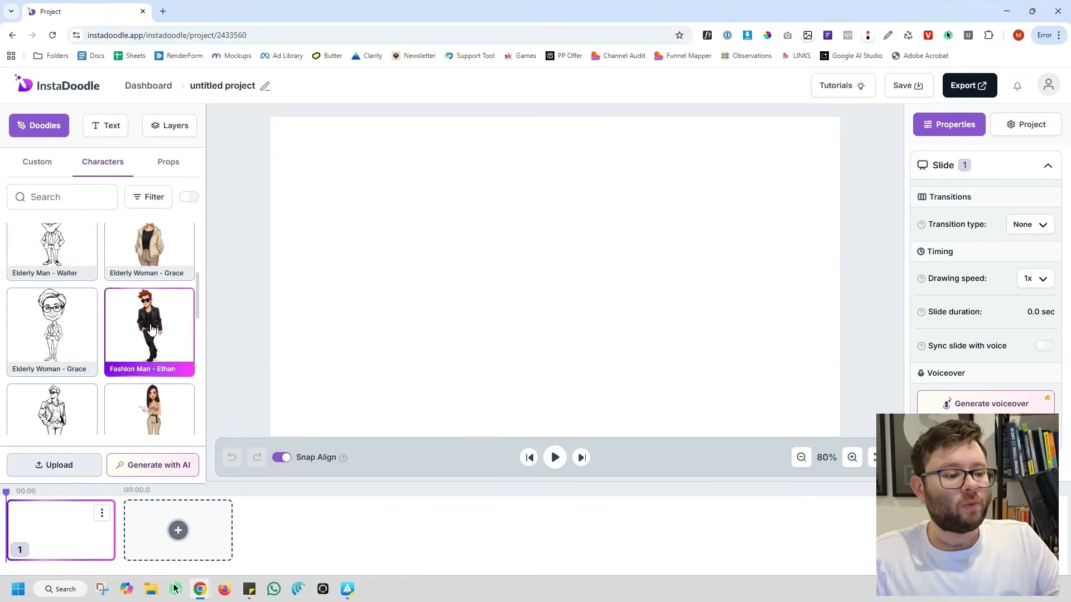
pyautogui.scroll(-3, 145, 329)
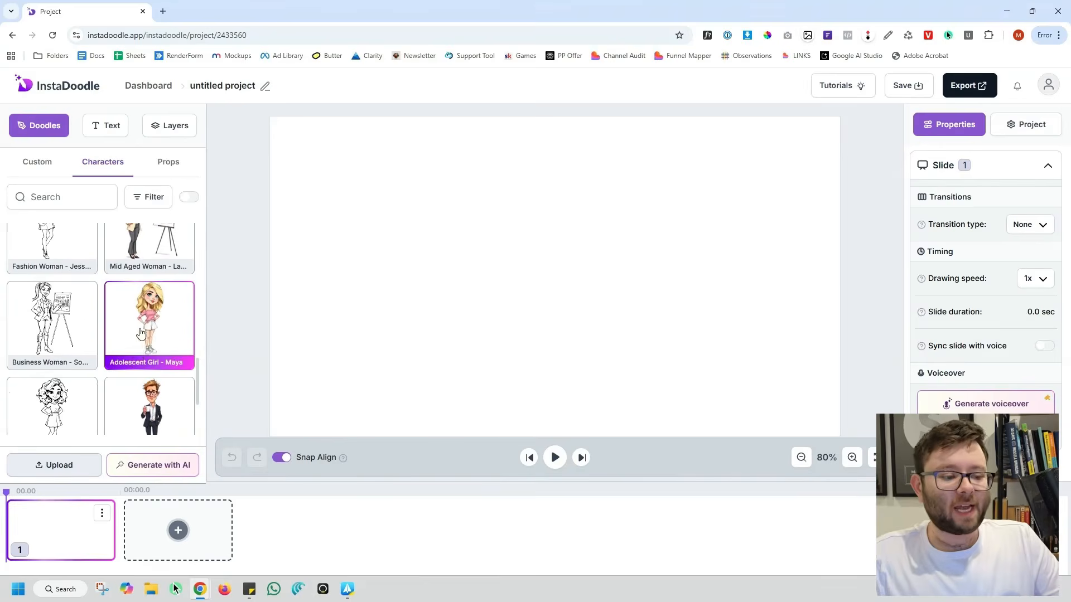
pyautogui.click(70, 195)
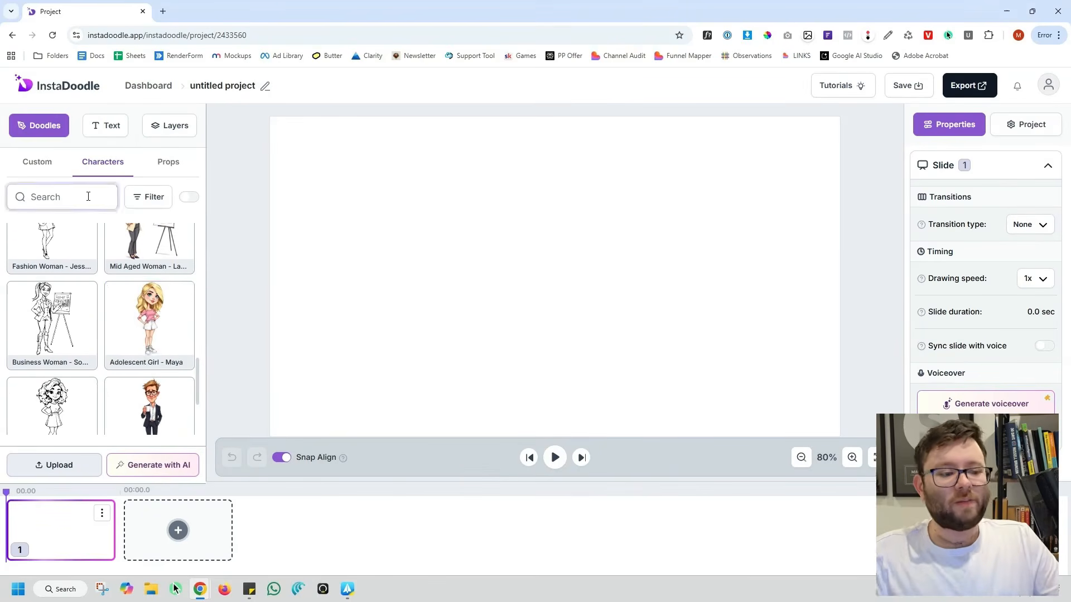
pyautogui.click(134, 198)
pyautogui.scroll(-10, 123, 329)
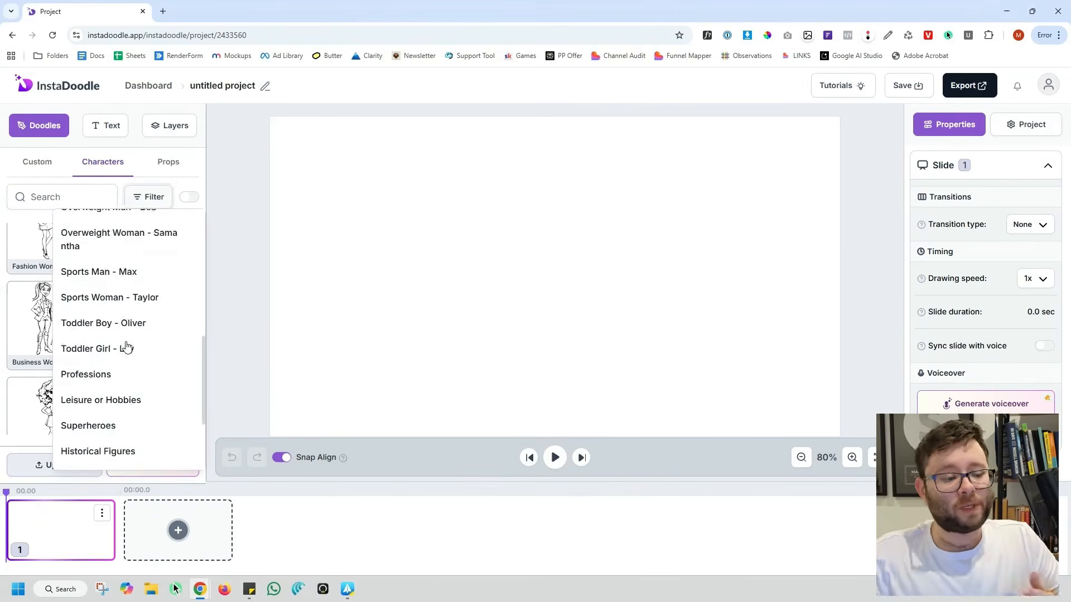
pyautogui.click(112, 364)
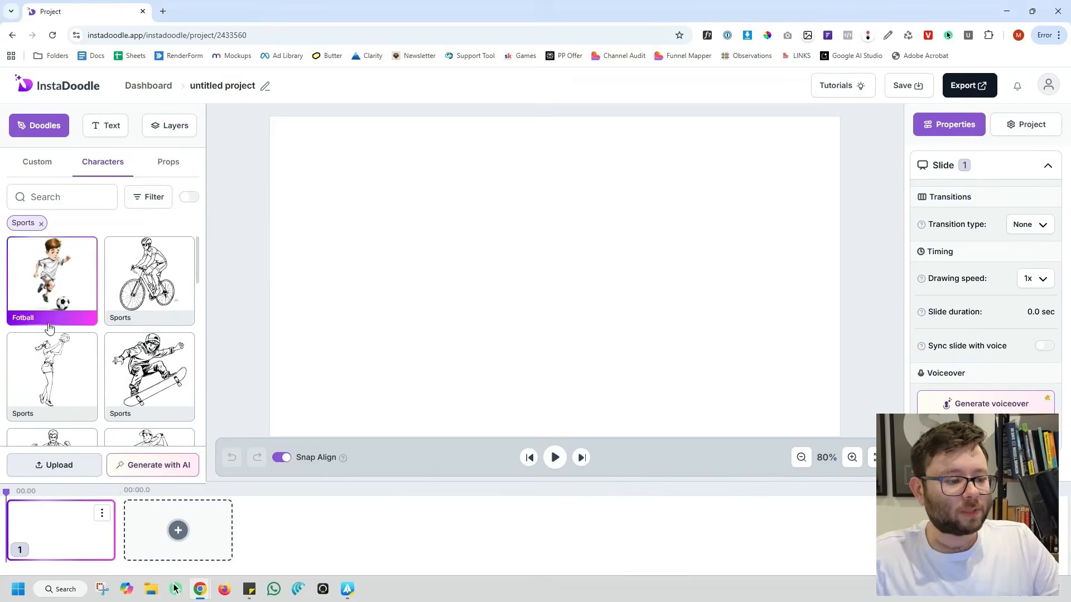
# Step: Add the skateboarding boy line drawing to the slide and deselect it
pyautogui.scroll(-1, 138, 316)
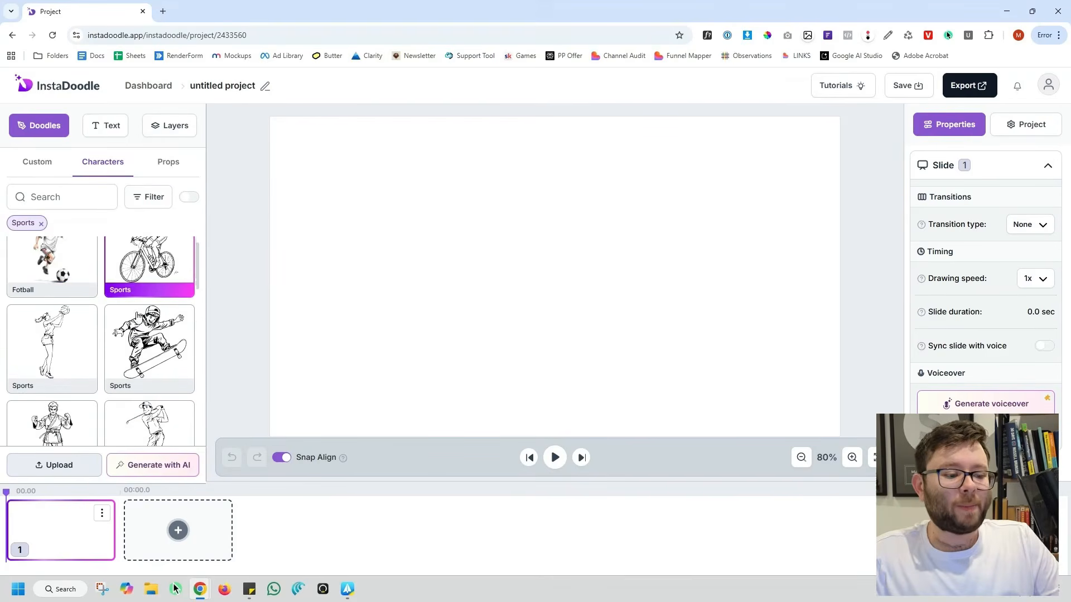
pyautogui.click(134, 345)
pyautogui.click(556, 330)
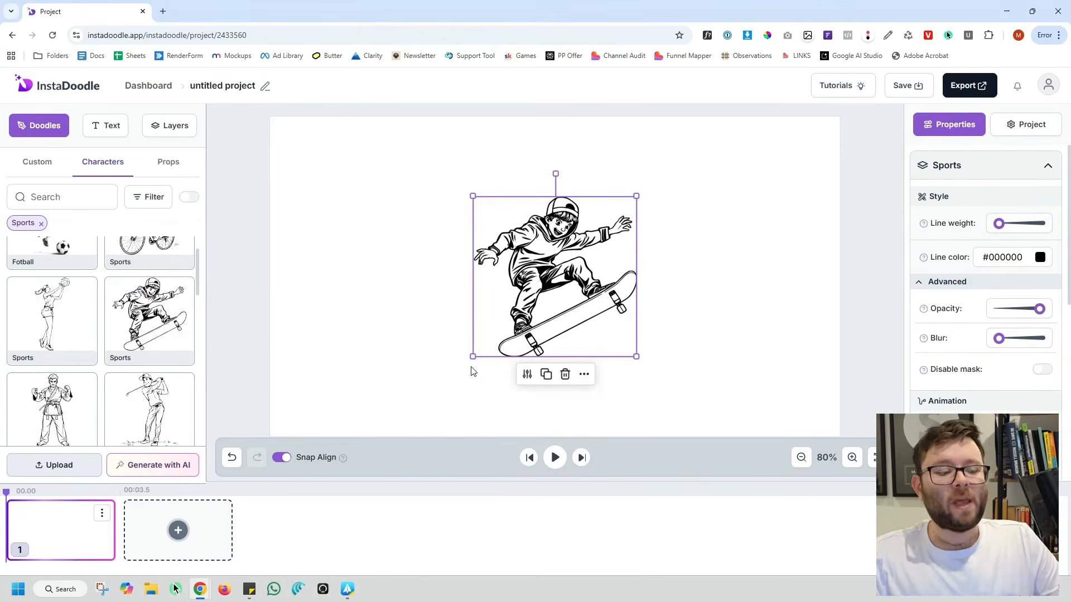
pyautogui.click(283, 237)
# Step: Browse the prop doodles and filter them by the Nature & Animals category
pyautogui.click(165, 168)
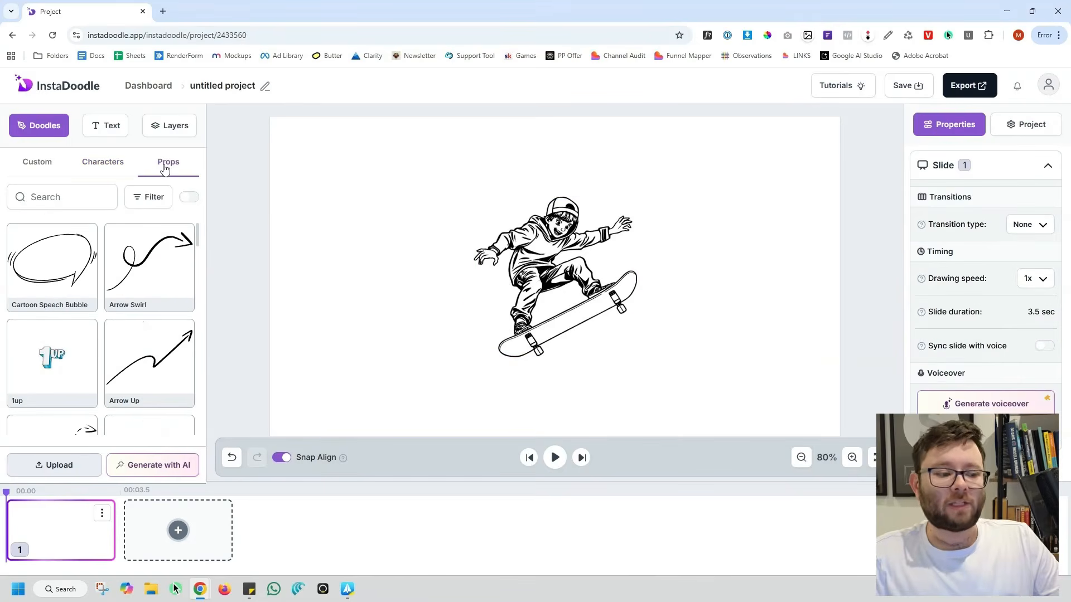
pyautogui.scroll(-5, 190, 290)
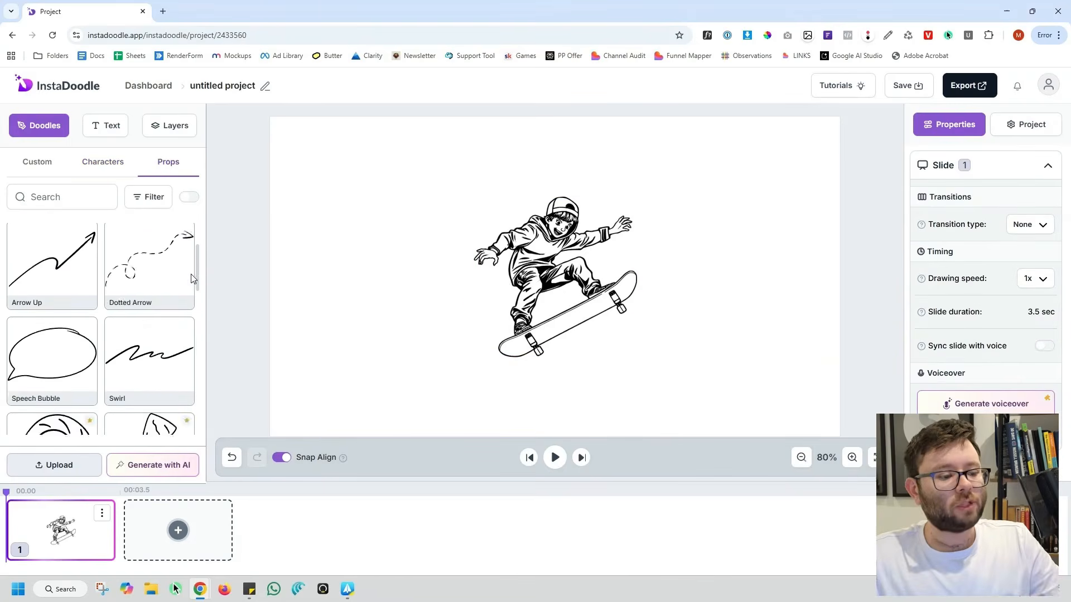
pyautogui.scroll(-10, 184, 329)
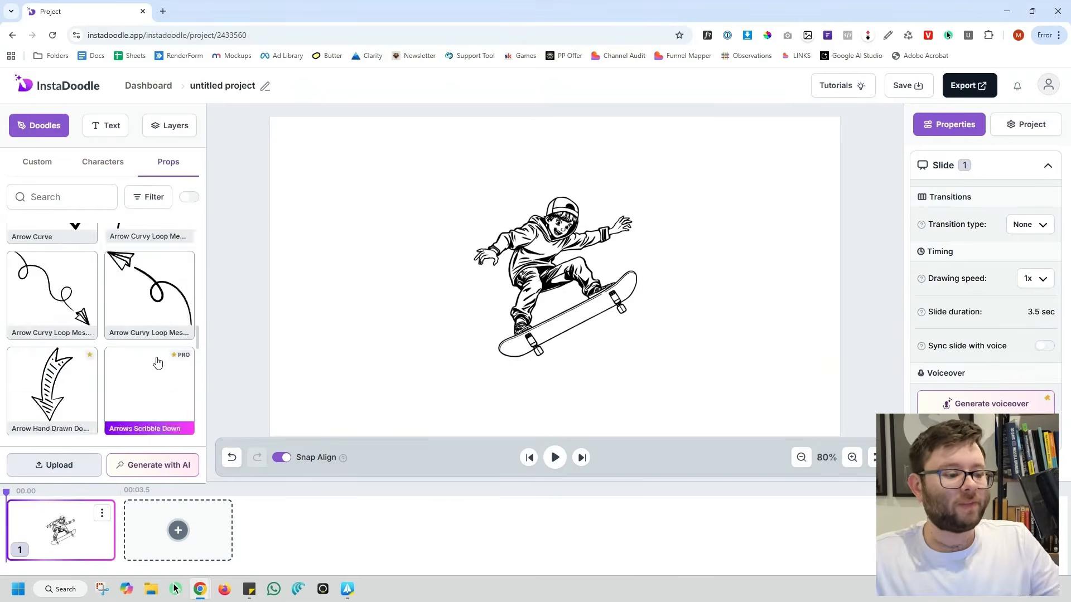
pyautogui.scroll(5, 161, 358)
pyautogui.click(146, 197)
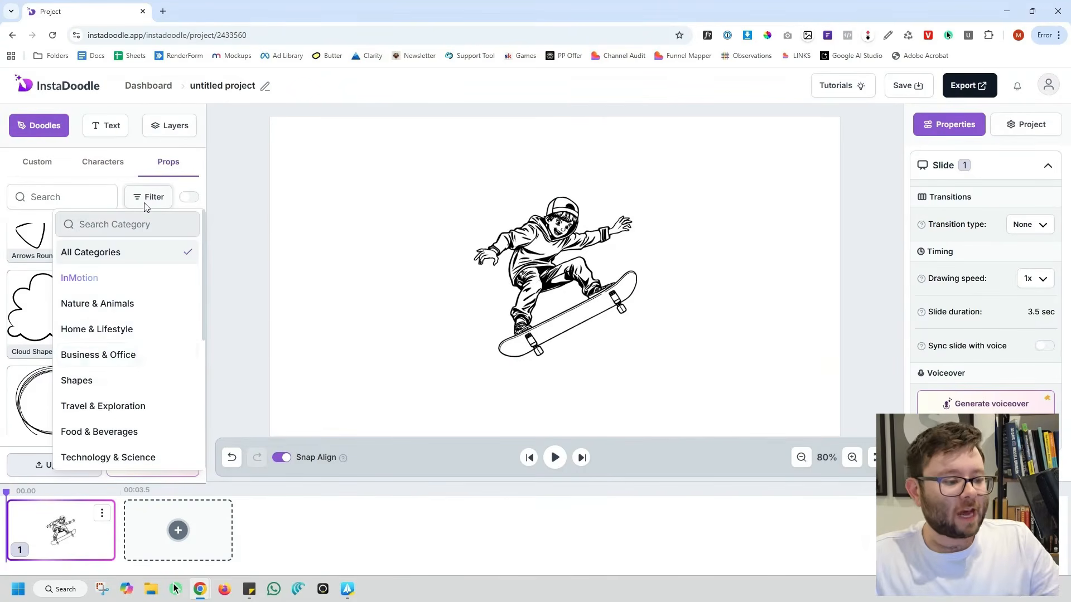
pyautogui.scroll(-2, 135, 356)
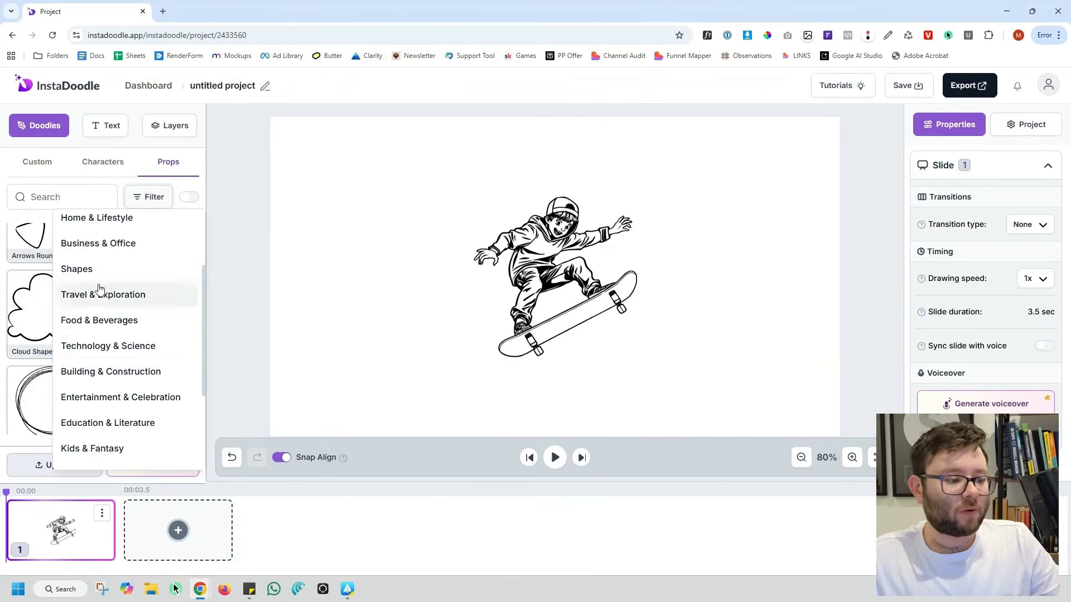
pyautogui.scroll(3, 143, 274)
pyautogui.click(153, 304)
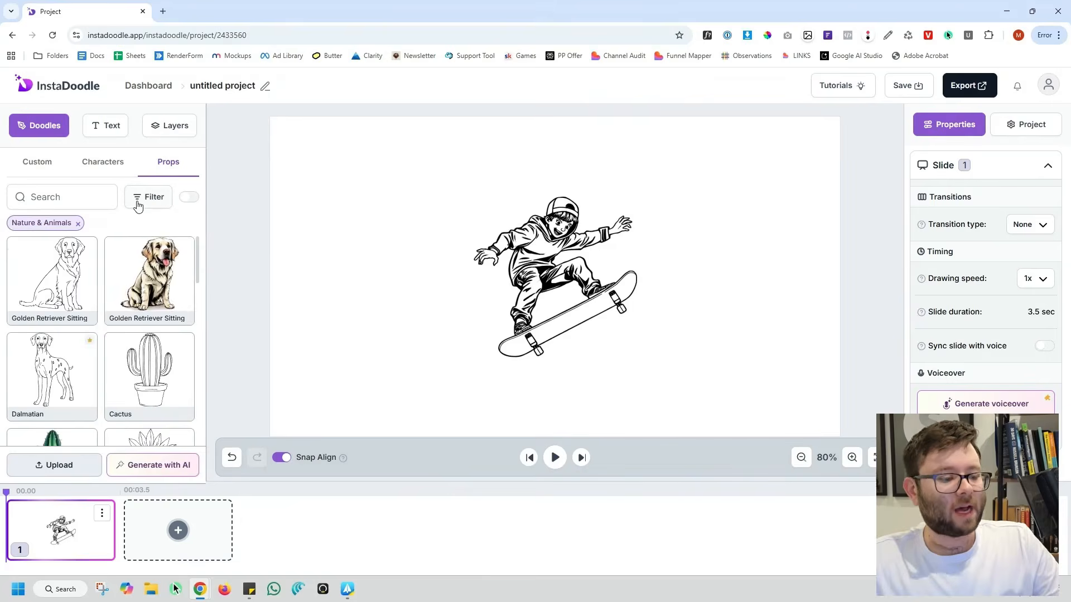
# Step: Add the uncoloured Golden Retriever Sitting line drawing to the slide and deselect it
pyautogui.scroll(-2, 142, 363)
pyautogui.scroll(2, 142, 312)
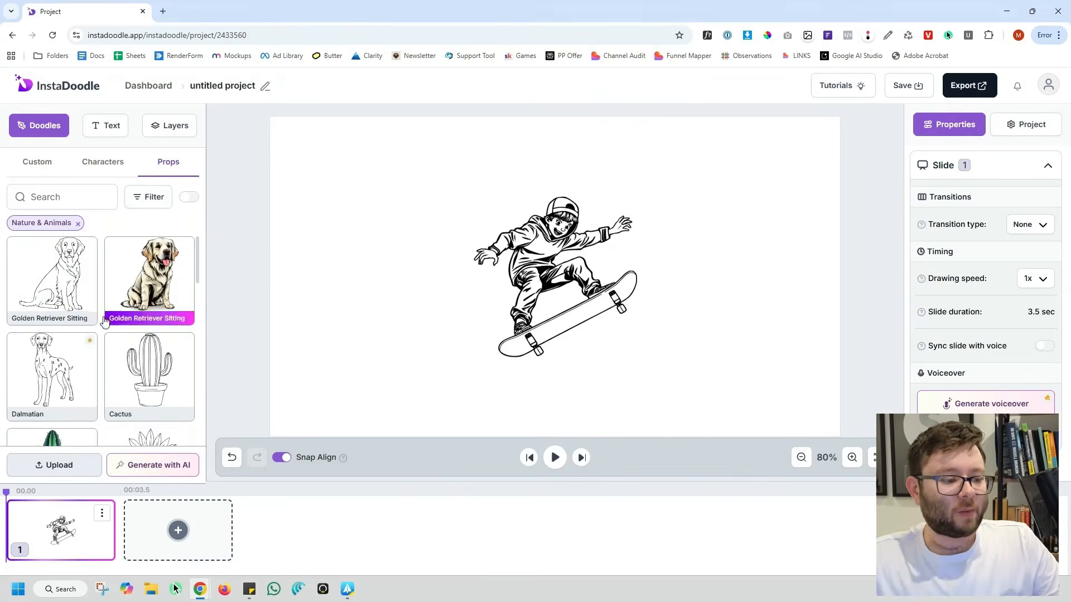
pyautogui.click(92, 287)
pyautogui.click(572, 322)
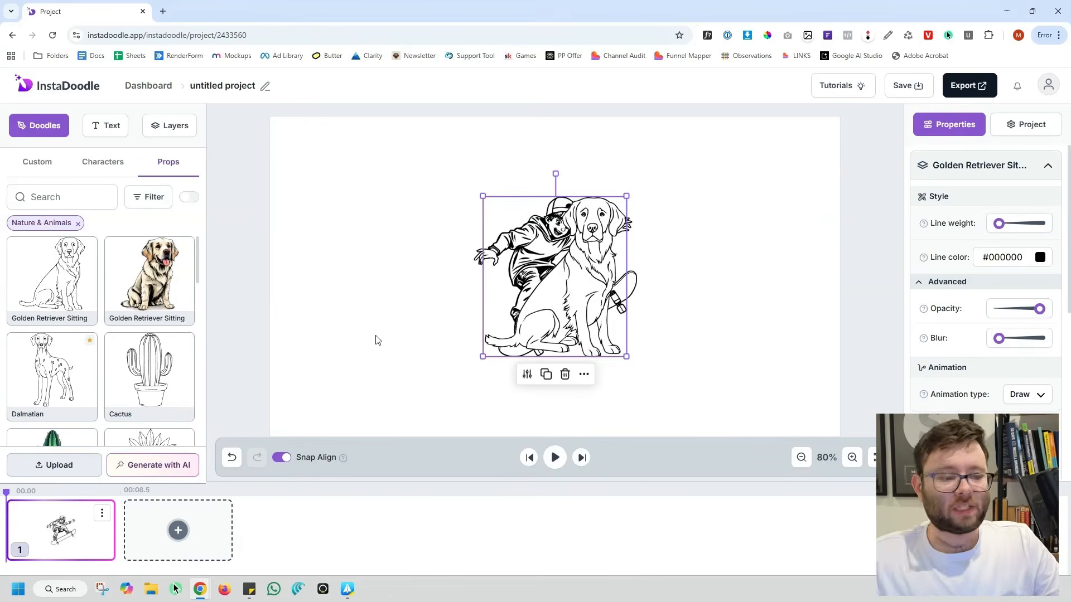
pyautogui.click(361, 344)
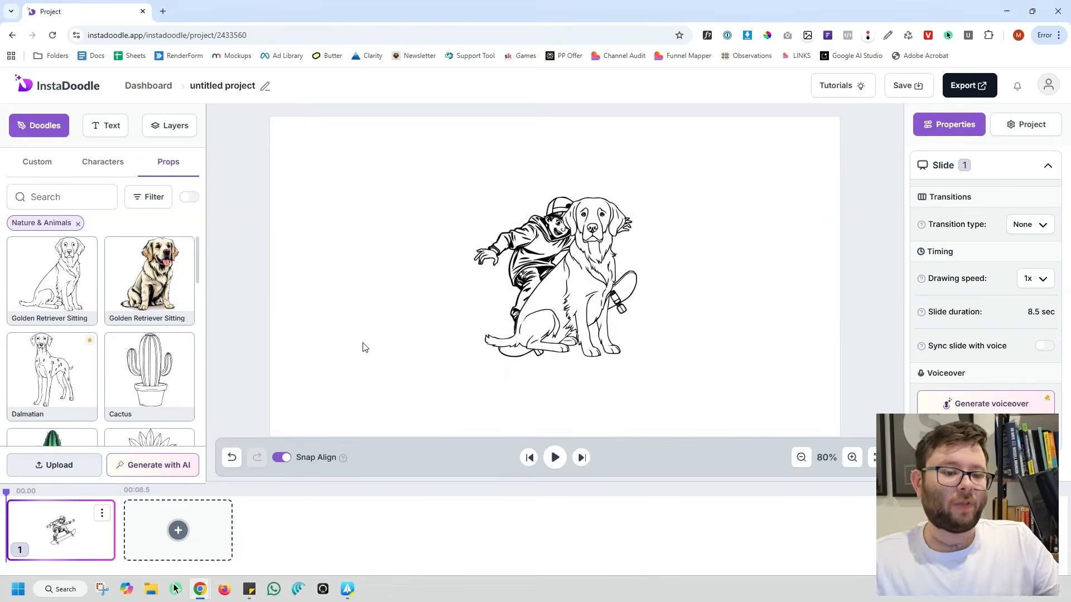
# Step: Separate the overlapping doodles, placing the dog to the lower right and the skateboarder to its upper left
pyautogui.click(528, 331)
pyautogui.moveTo(526, 335); pyautogui.dragTo(673, 346)
pyautogui.moveTo(568, 321); pyautogui.dragTo(460, 323)
pyautogui.moveTo(674, 317); pyautogui.dragTo(617, 322)
pyautogui.click(437, 287)
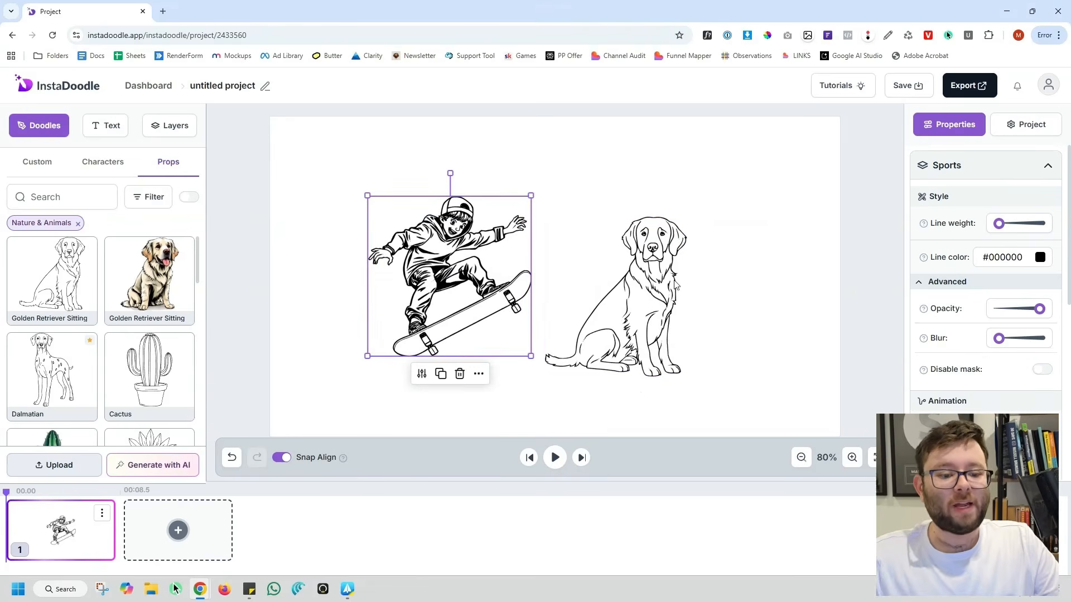
pyautogui.moveTo(447, 287); pyautogui.dragTo(491, 232)
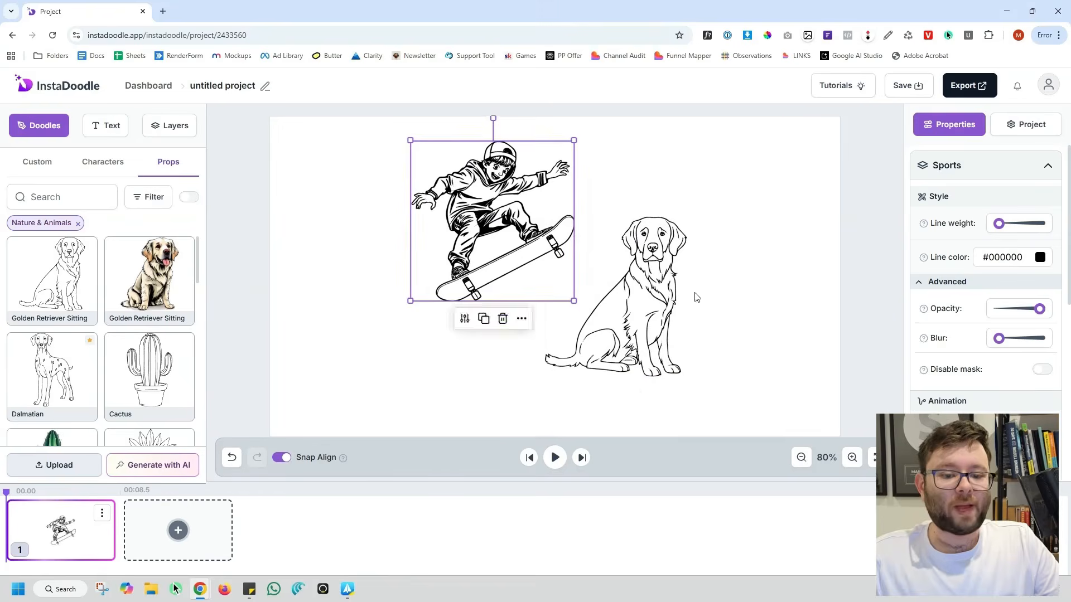
# Step: Shrink the dog doodle and position it just below the skateboard's front end
pyautogui.click(673, 302)
pyautogui.moveTo(686, 215); pyautogui.dragTo(627, 280)
pyautogui.moveTo(619, 332); pyautogui.dragTo(590, 333)
# Step: Search the character doodles for "man" and place the Fashion Man line drawing near the slide's right edge
pyautogui.click(103, 193)
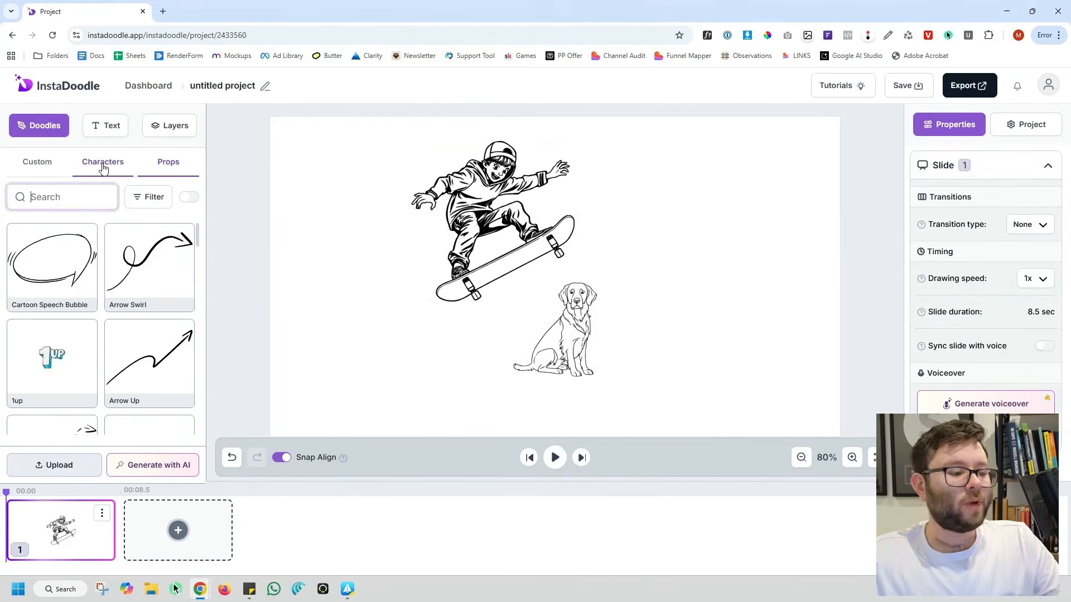
pyautogui.click(103, 166)
pyautogui.scroll(-3, 97, 290)
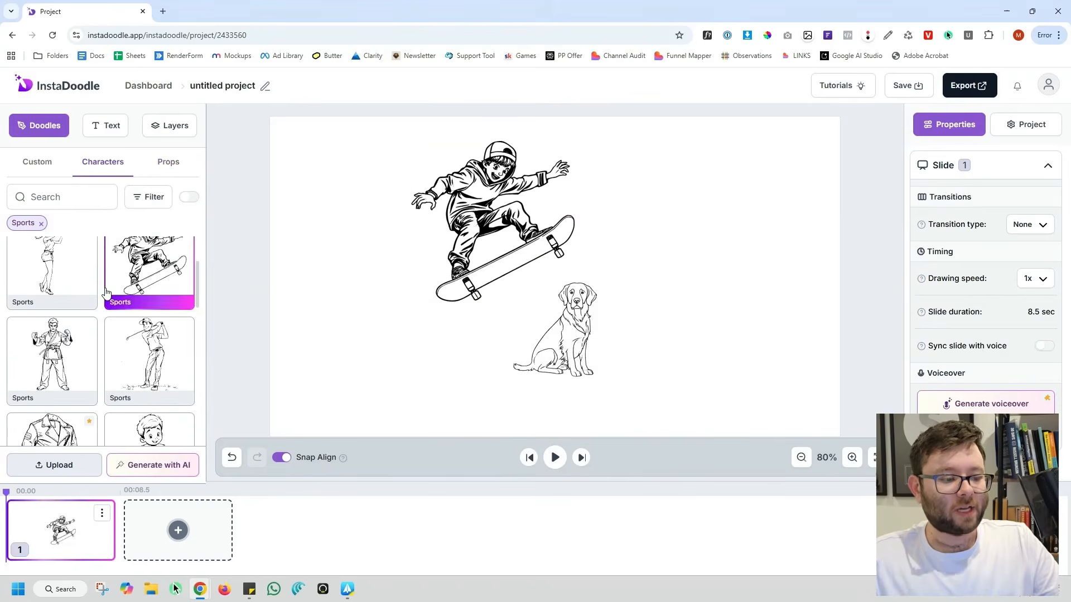
pyautogui.click(65, 189)
pyautogui.write('man')
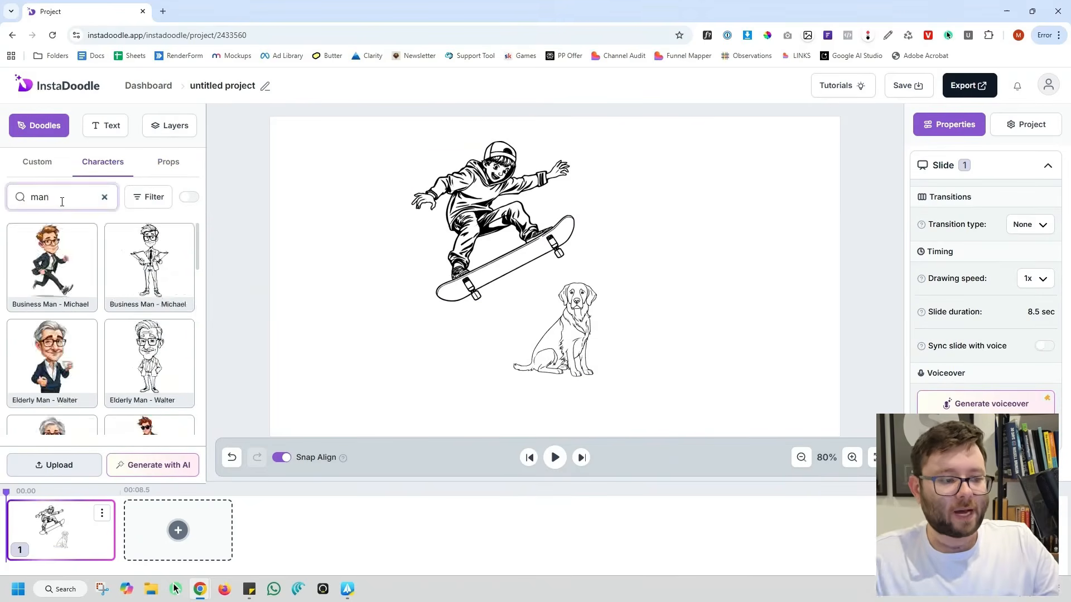
pyautogui.click(52, 329)
pyautogui.moveTo(574, 282); pyautogui.dragTo(804, 284)
# Step: Search the prop doodles for "street lamp"
pyautogui.tripleClick(65, 197)
pyautogui.write('street lamp')
pyautogui.click(176, 178)
pyautogui.click(78, 185)
pyautogui.write('street lamp')
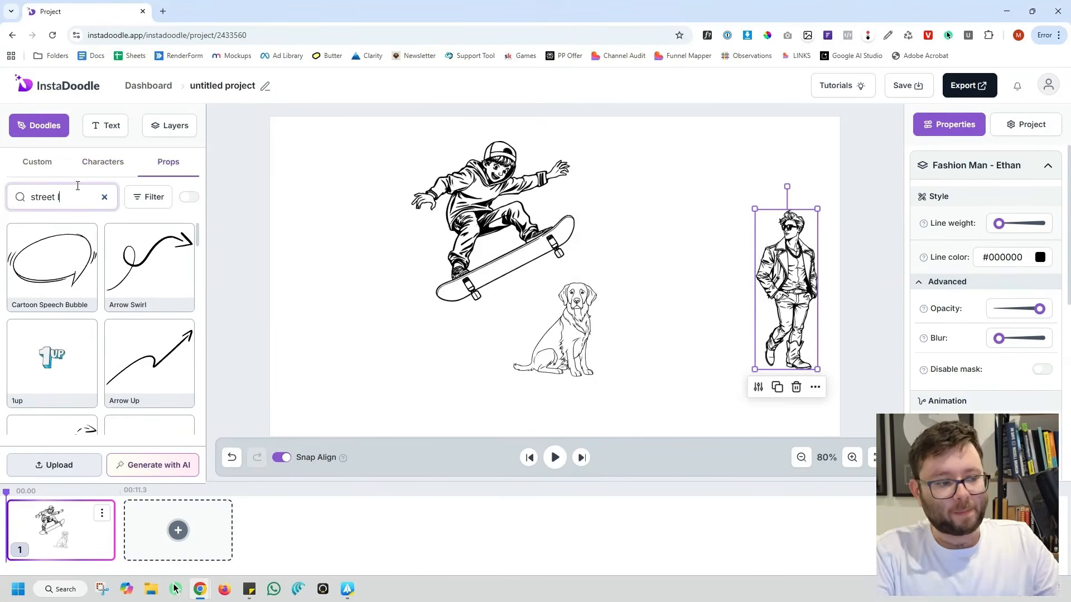
# Step: Add the line-drawn street lamp beside the standing man and enlarge it to be taller than him
pyautogui.click(52, 262)
pyautogui.moveTo(560, 262); pyautogui.dragTo(724, 262)
pyautogui.moveTo(747, 206); pyautogui.dragTo(802, 146)
pyautogui.moveTo(739, 228); pyautogui.dragTo(737, 220)
# Step: Select the skateboarder and dog doodles together and move both further left on the slide
pyautogui.click(587, 402)
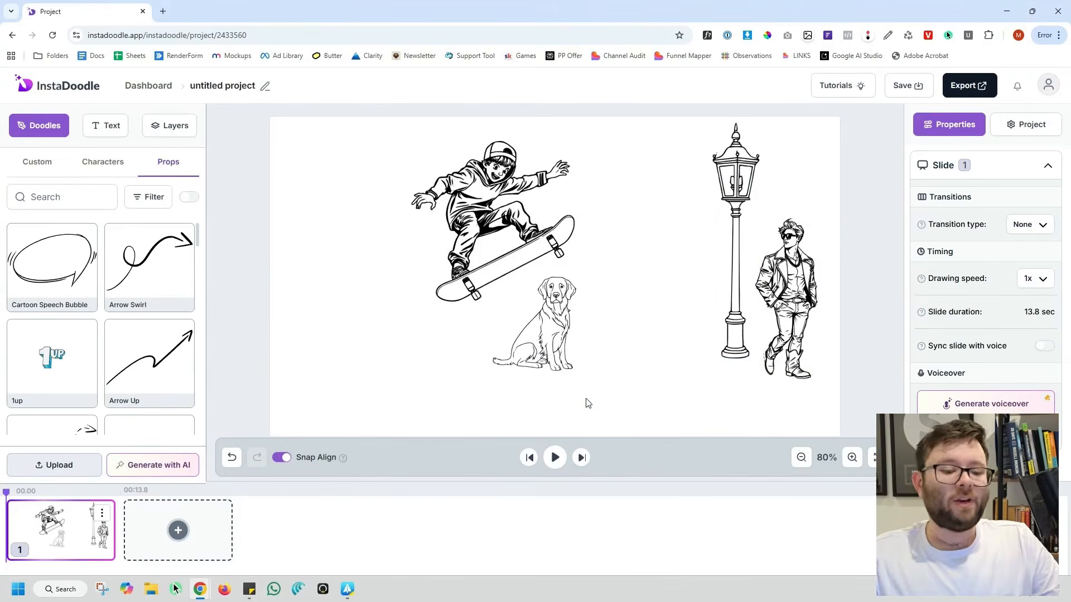
pyautogui.moveTo(578, 382); pyautogui.dragTo(375, 149)
pyautogui.moveTo(526, 240); pyautogui.dragTo(473, 243)
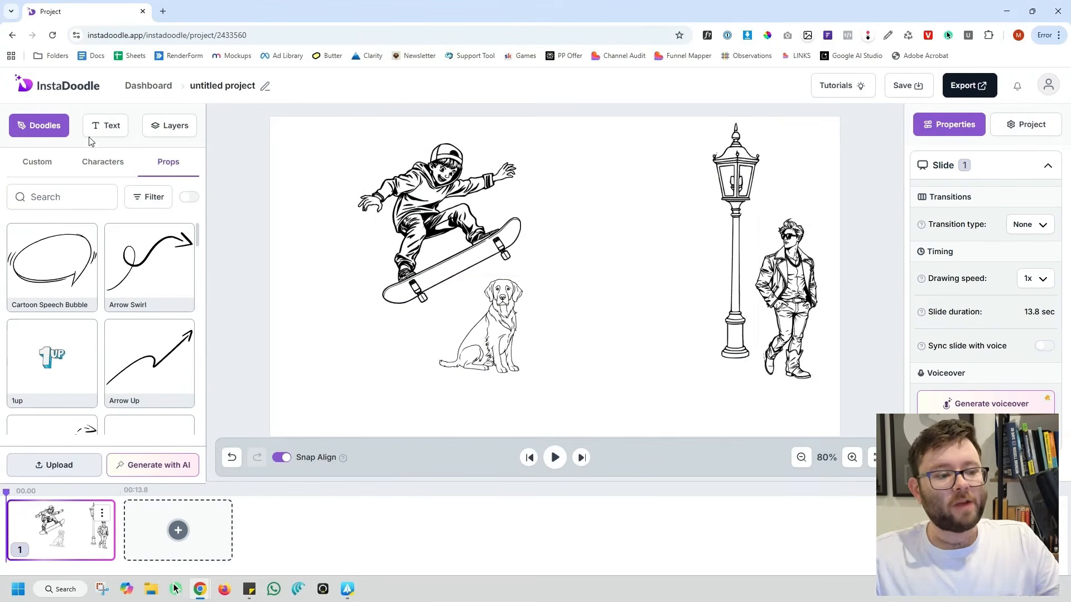
# Step: Add a Cabin Sketch text element across the top of the slide and enlarge it to about 153 px
pyautogui.click(100, 138)
pyautogui.scroll(-4, 78, 302)
pyautogui.scroll(3, 75, 312)
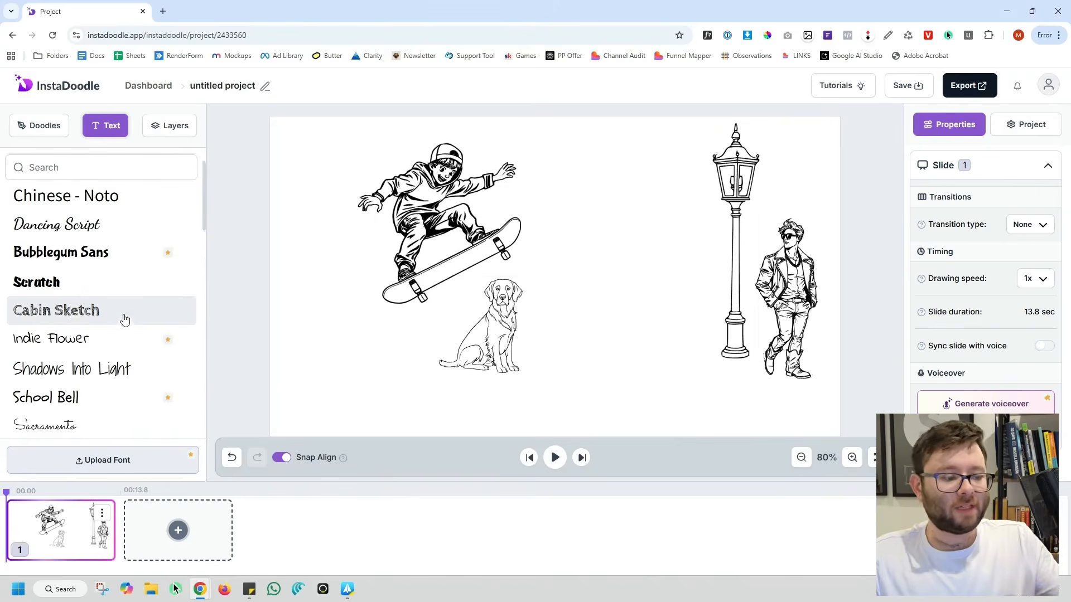
pyautogui.click(76, 311)
pyautogui.click(383, 137)
pyautogui.moveTo(385, 136); pyautogui.dragTo(694, 260)
pyautogui.moveTo(646, 173); pyautogui.dragTo(646, 180)
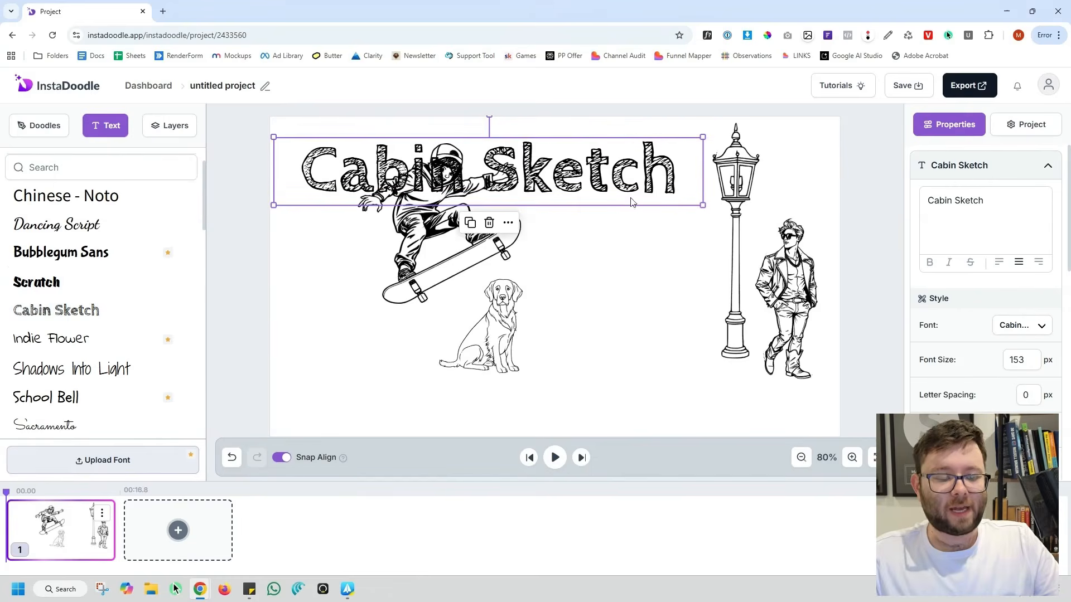
# Step: Replace the Cabin Sketch placeholder text with "WATCH OUT"
pyautogui.doubleClick(564, 173)
pyautogui.hotkey('ctrl', 'a')
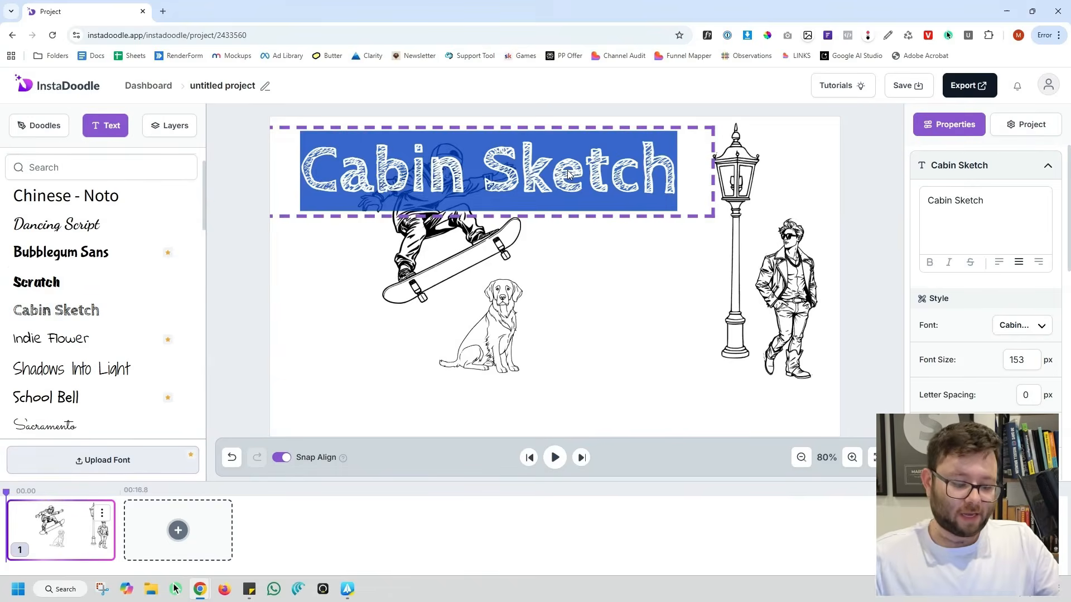
pyautogui.write('WATCH OUT')
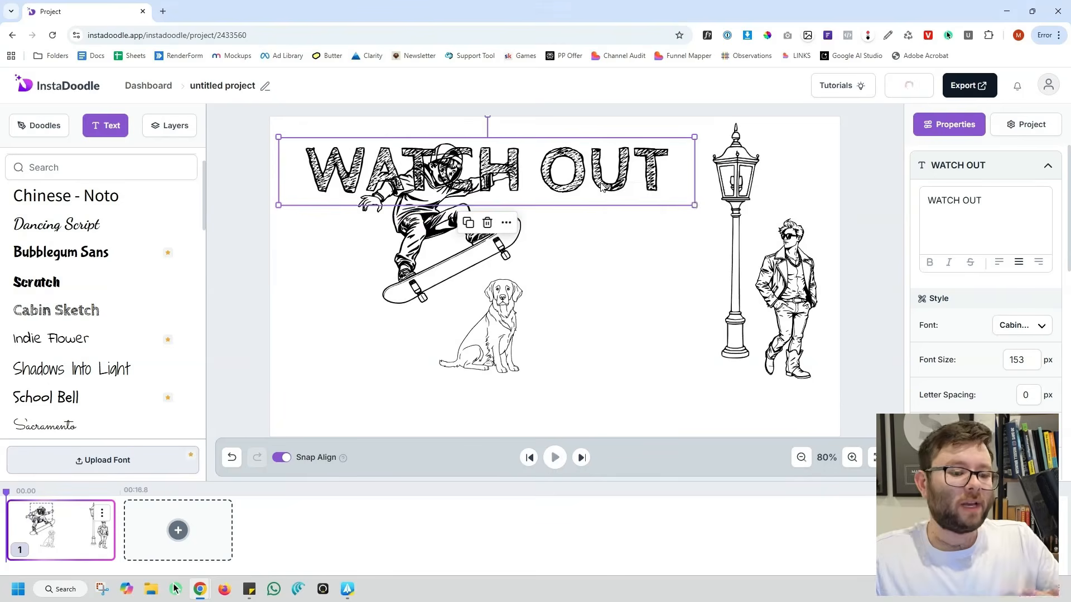
# Step: Send the WATCH OUT headline behind the other doodles and shift the skateboarder and dog slightly lower on the slide
pyautogui.rightClick(600, 186)
pyautogui.click(621, 224)
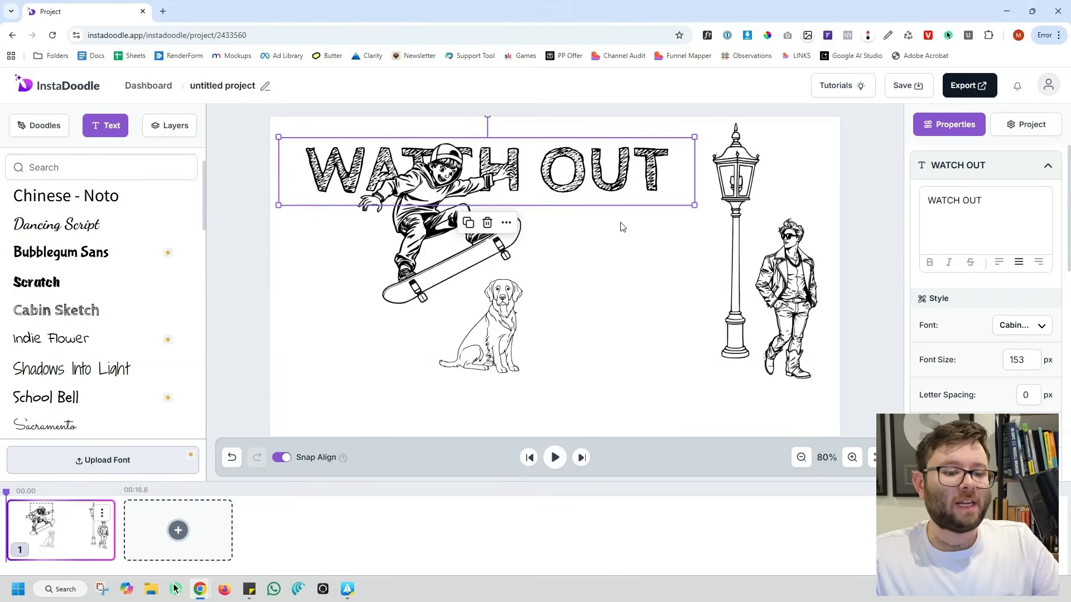
pyautogui.click(551, 403)
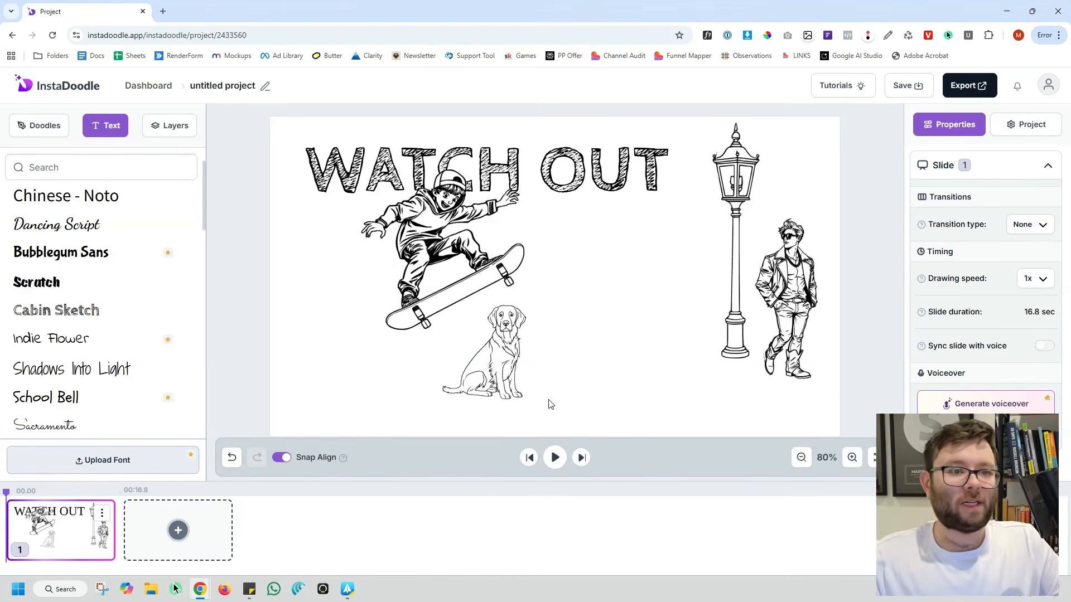
# Step: Set the skateboarder doodle's animation type to Pop In
pyautogui.click(425, 281)
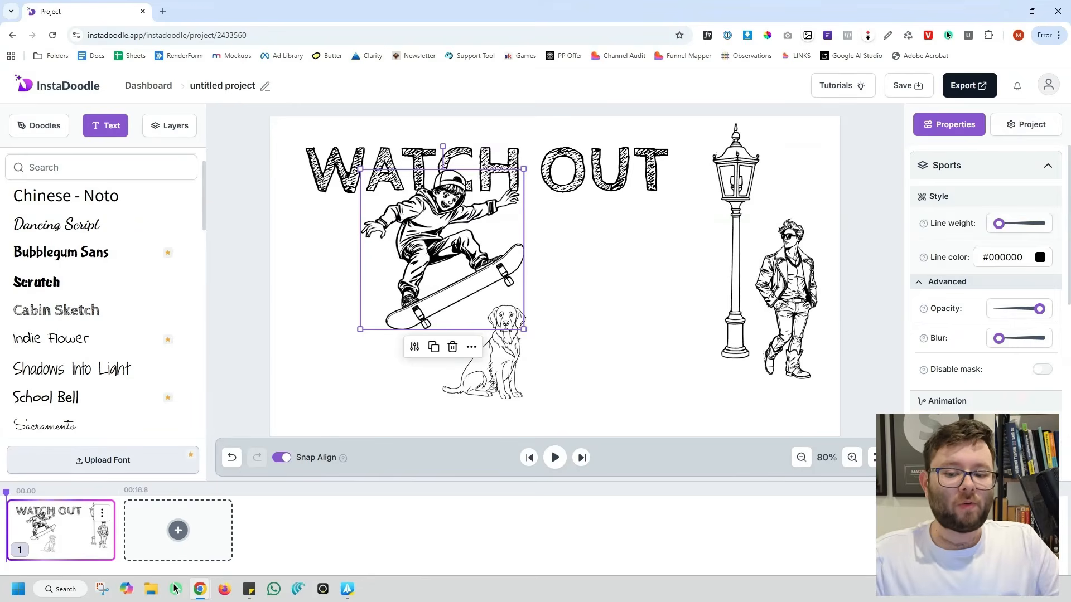
pyautogui.scroll(-2, 988, 360)
pyautogui.scroll(-1, 988, 334)
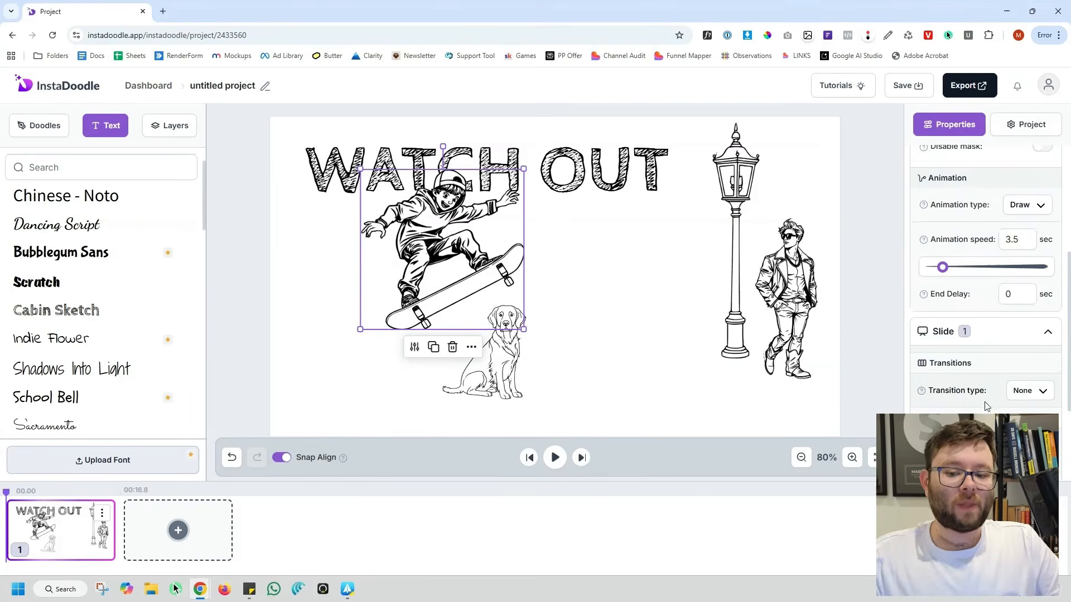
pyautogui.scroll(4, 974, 335)
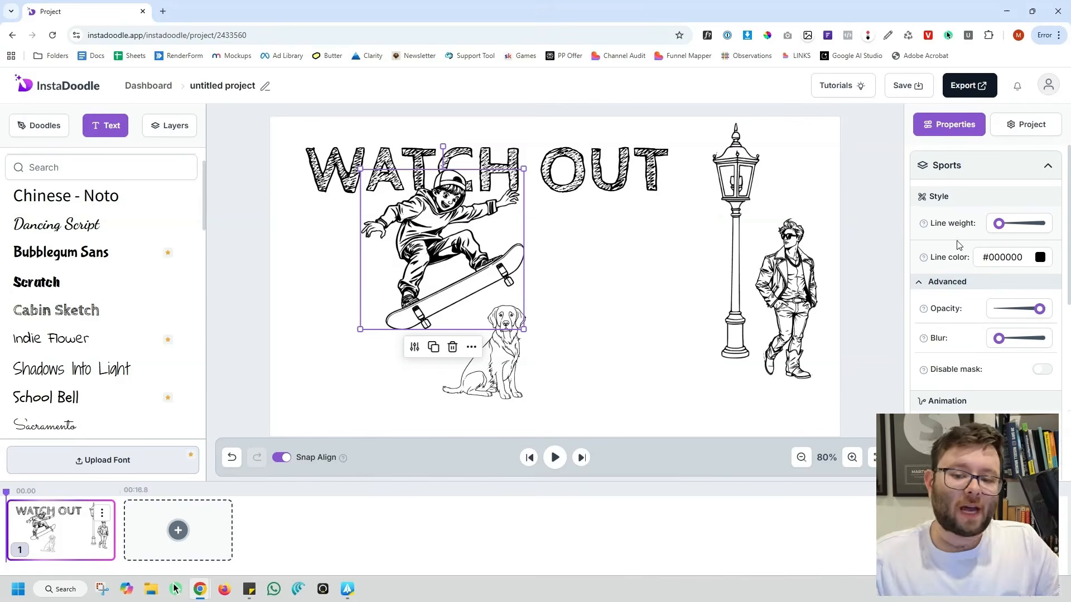
pyautogui.scroll(-2, 958, 257)
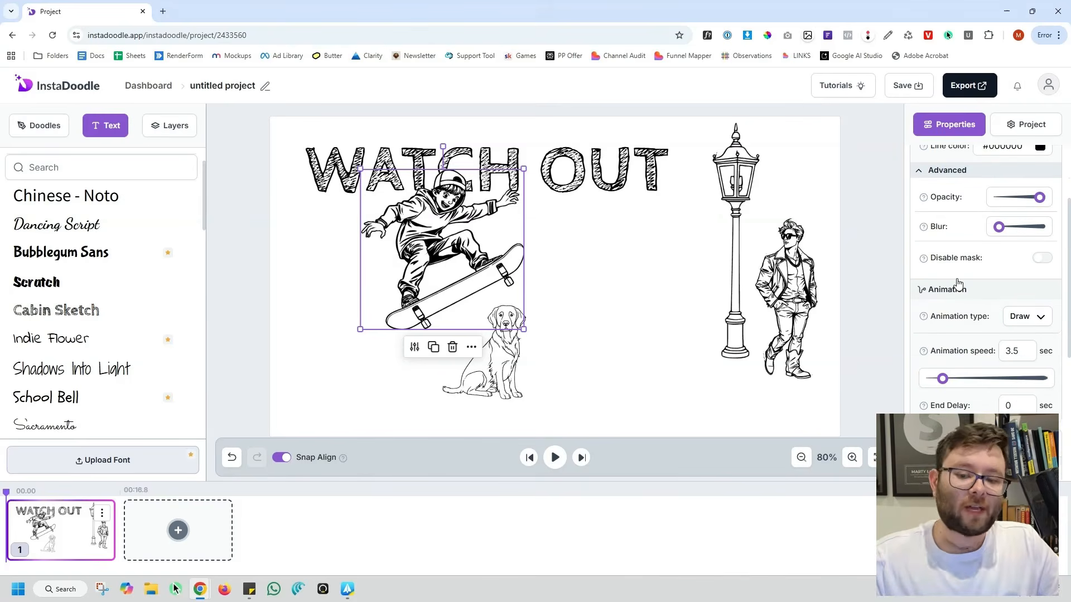
pyautogui.scroll(-1, 957, 268)
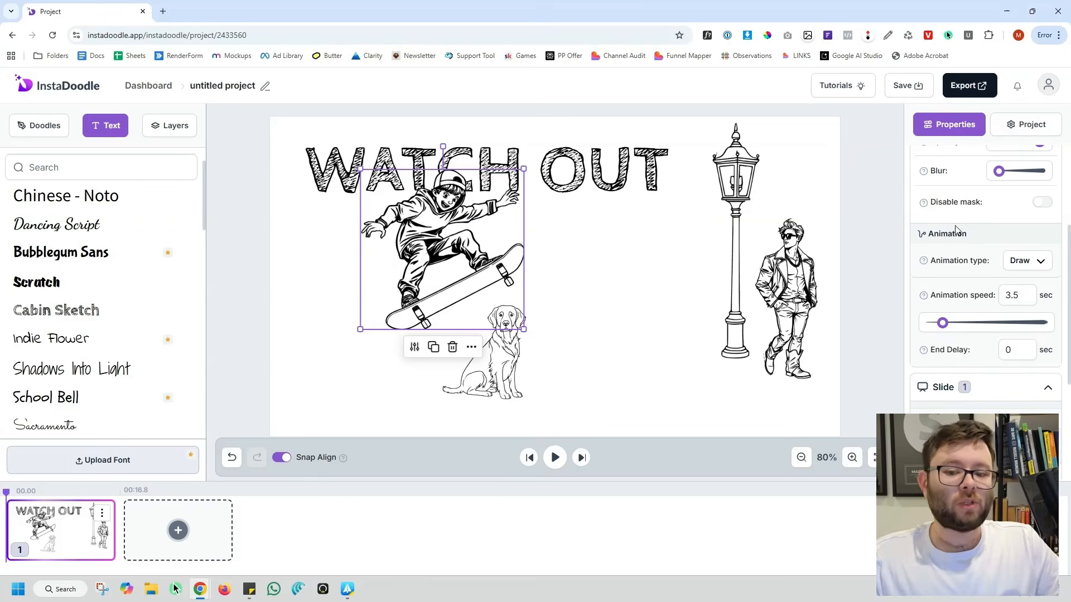
pyautogui.click(1014, 263)
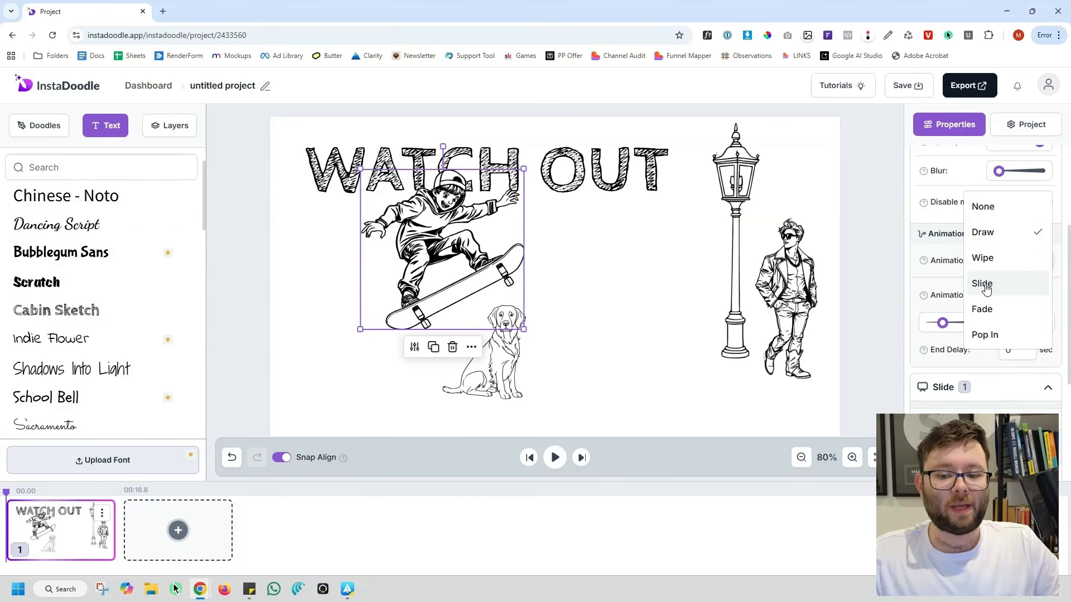
pyautogui.click(985, 336)
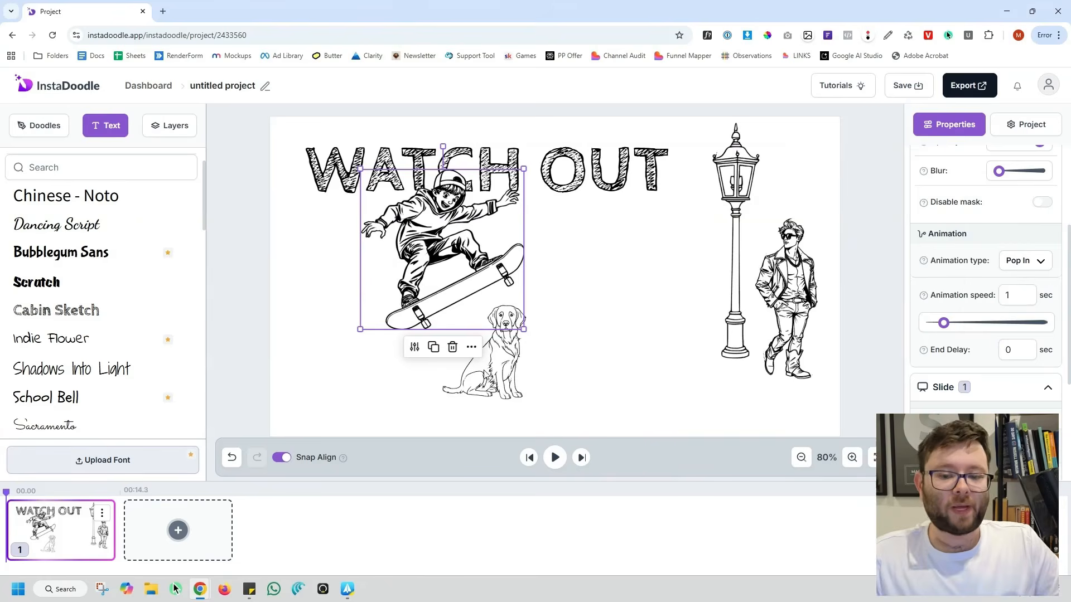
# Step: Set the dog doodle's animation type to Slide
pyautogui.click(487, 374)
pyautogui.click(1036, 227)
pyautogui.click(998, 251)
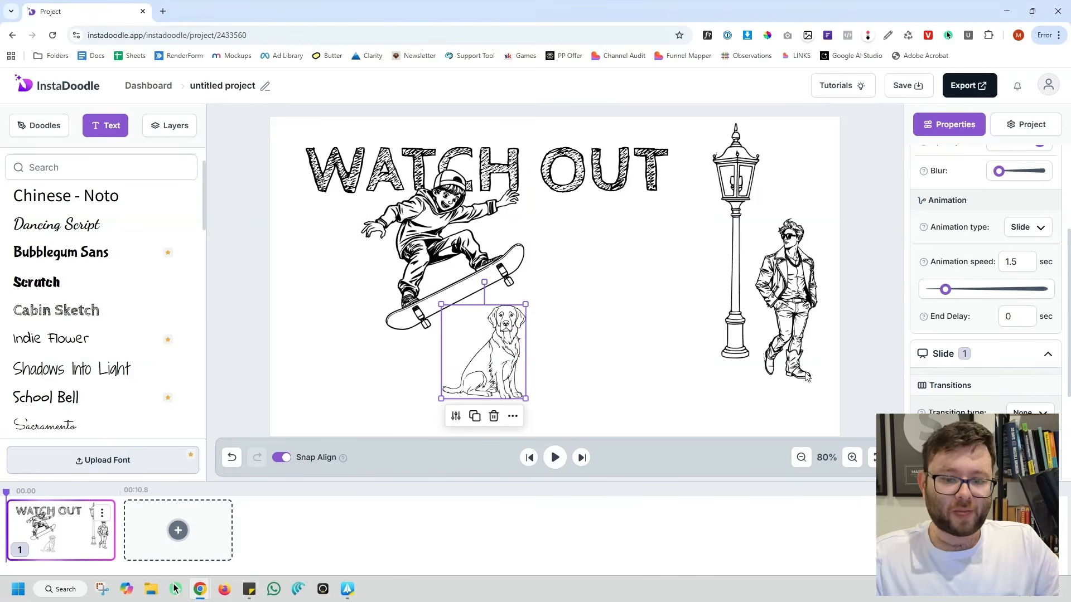
# Step: Check the standing man's animation type options, and set the street lamp's animation type to Fade
pyautogui.click(785, 321)
pyautogui.click(1026, 265)
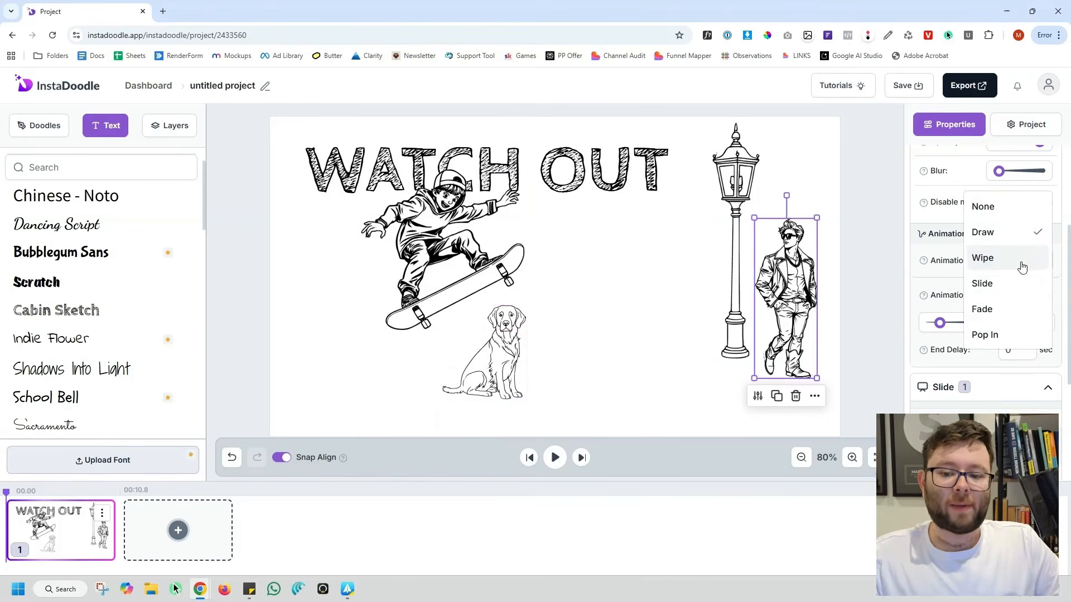
pyautogui.click(729, 233)
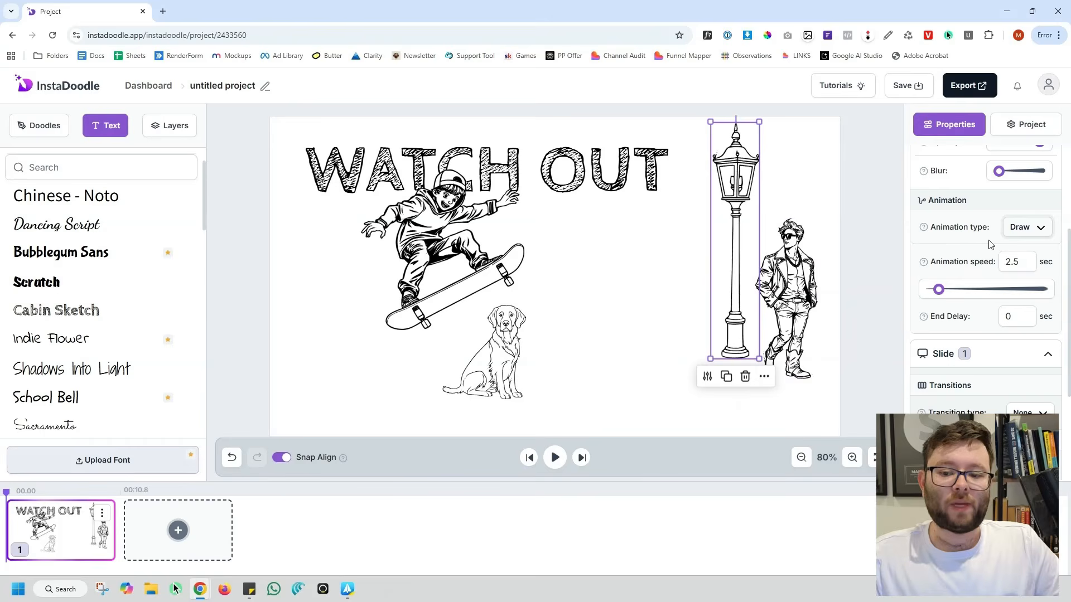
pyautogui.click(1011, 229)
pyautogui.click(1004, 274)
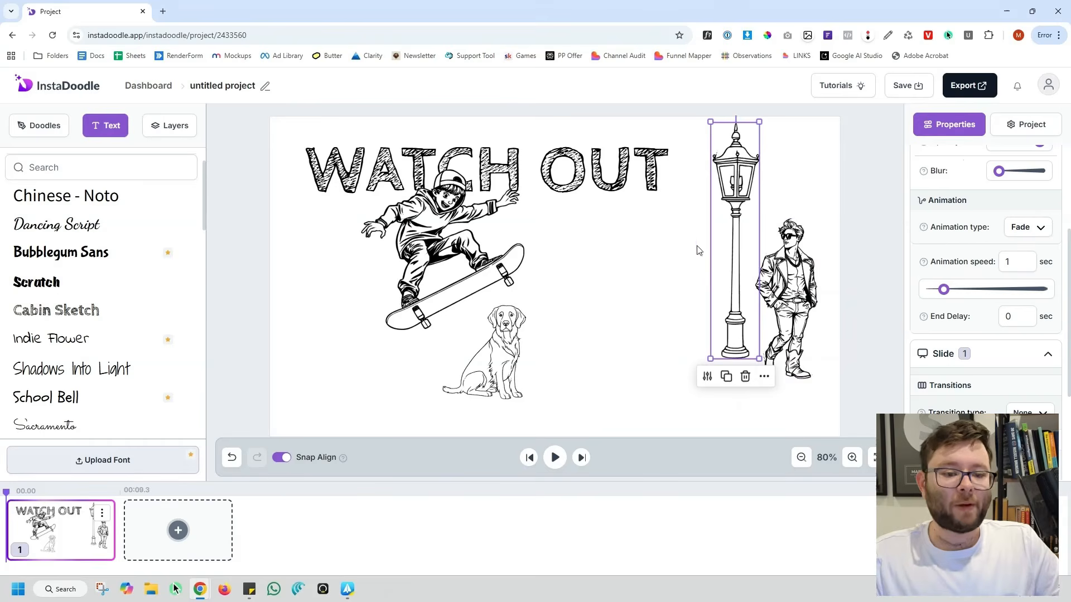
# Step: Set the WATCH OUT headline's animation type to Handwrite and preview the slide's animation
pyautogui.click(563, 187)
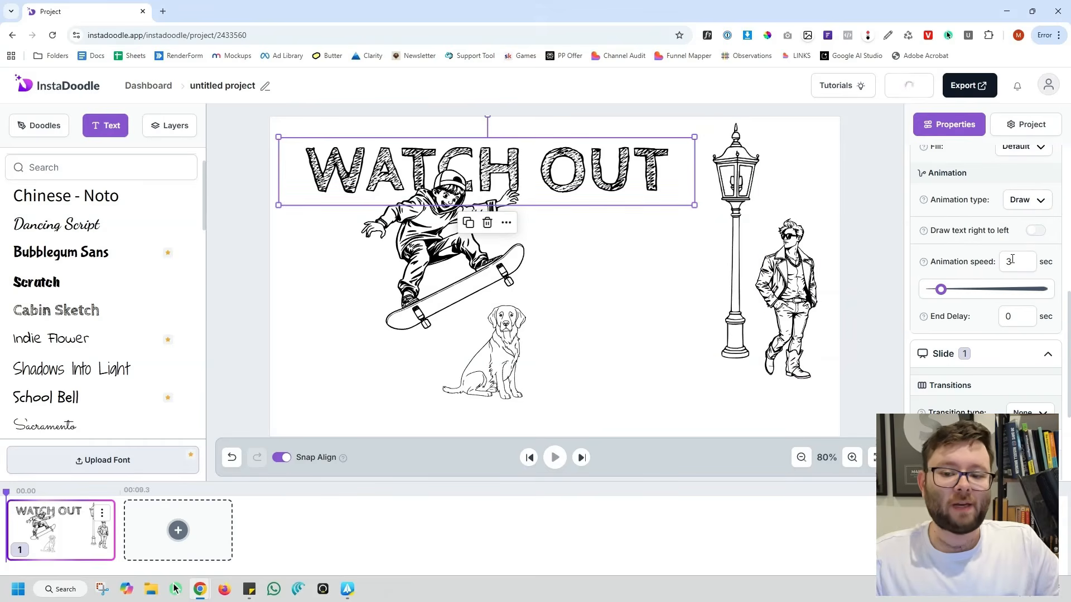
pyautogui.click(1033, 205)
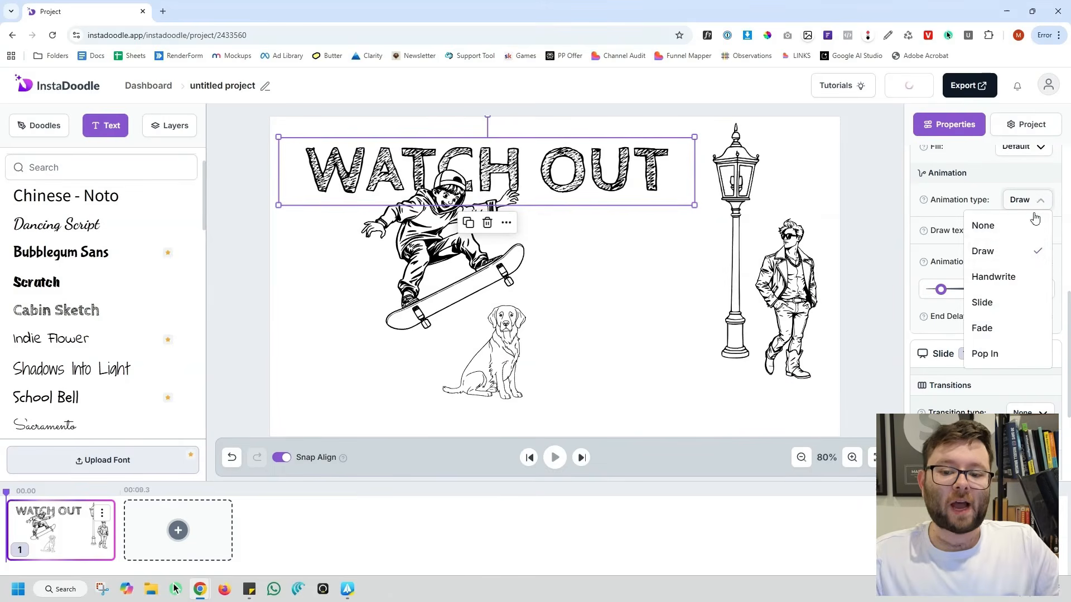
pyautogui.click(1007, 275)
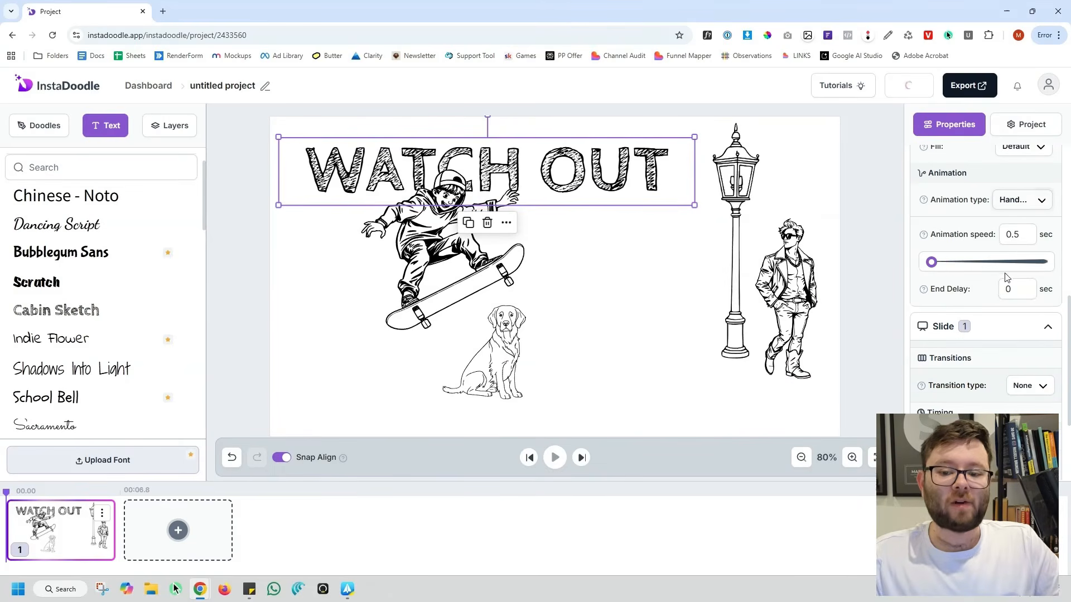
pyautogui.click(584, 425)
pyautogui.click(554, 459)
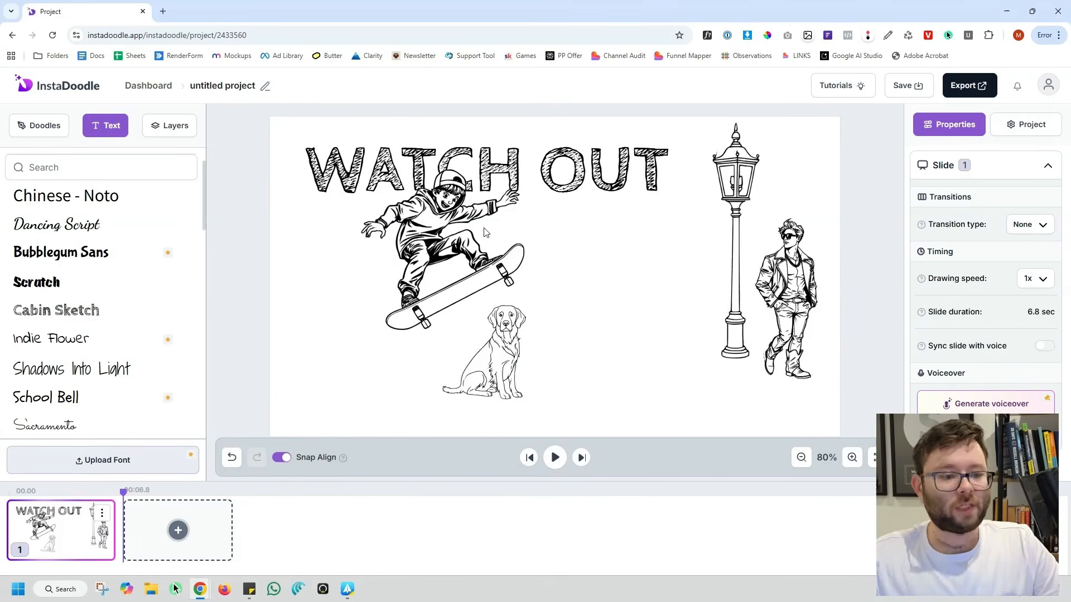
# Step: Review the slide's layer order and move the golden retriever layer directly below the Sports layer
pyautogui.click(174, 129)
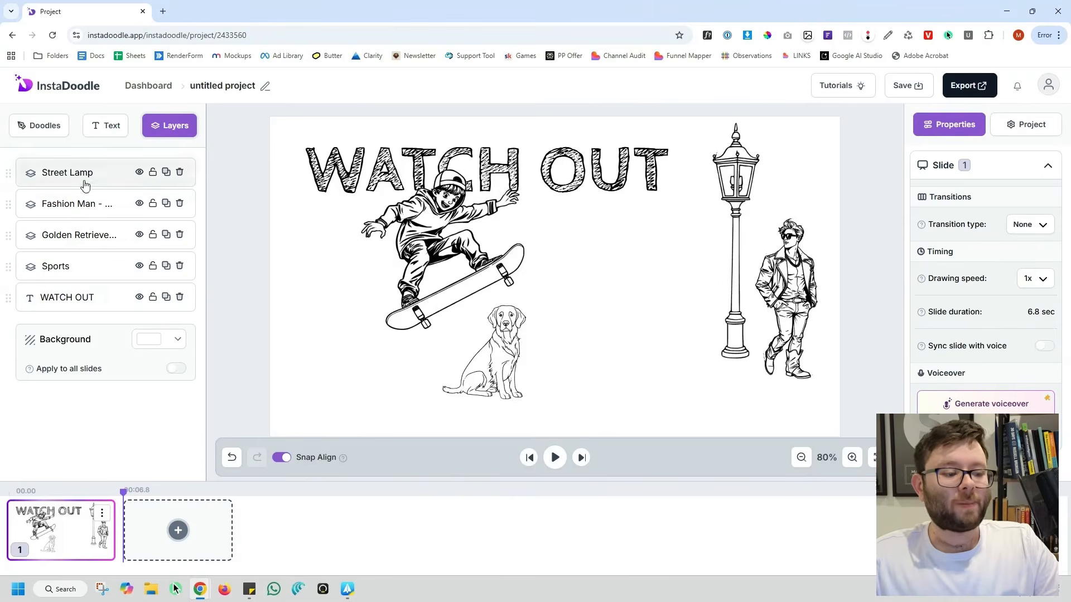
pyautogui.click(84, 293)
pyautogui.click(83, 273)
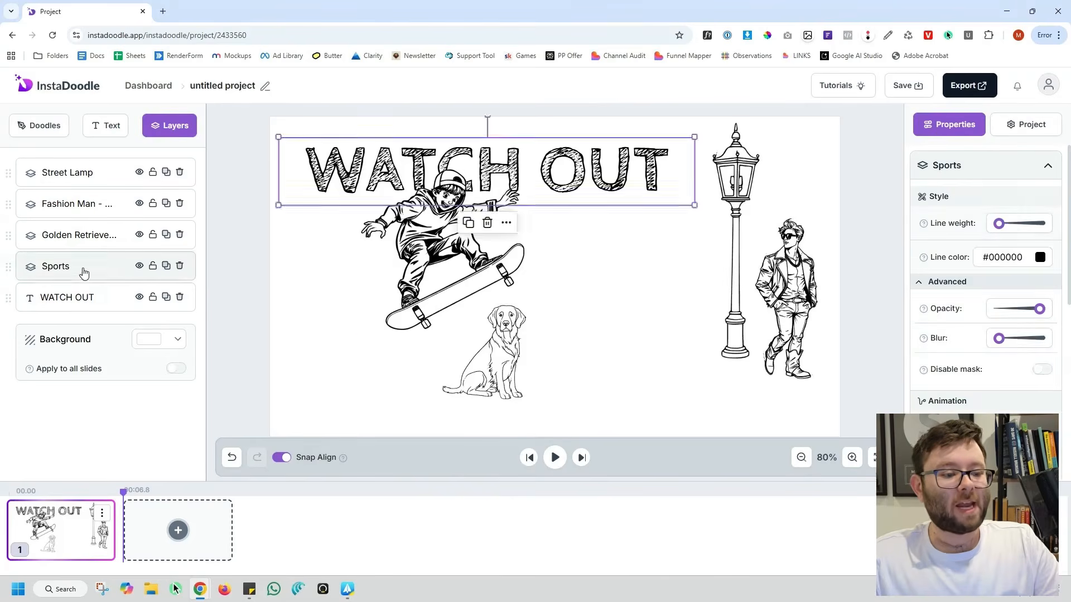
pyautogui.click(84, 237)
pyautogui.click(84, 298)
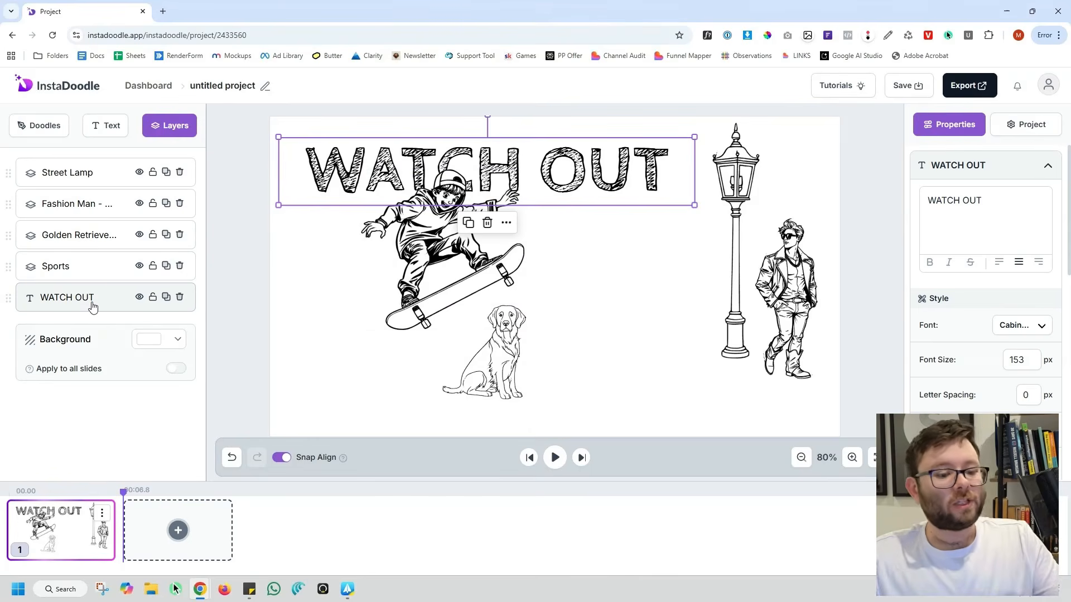
pyautogui.moveTo(80, 254); pyautogui.dragTo(65, 280)
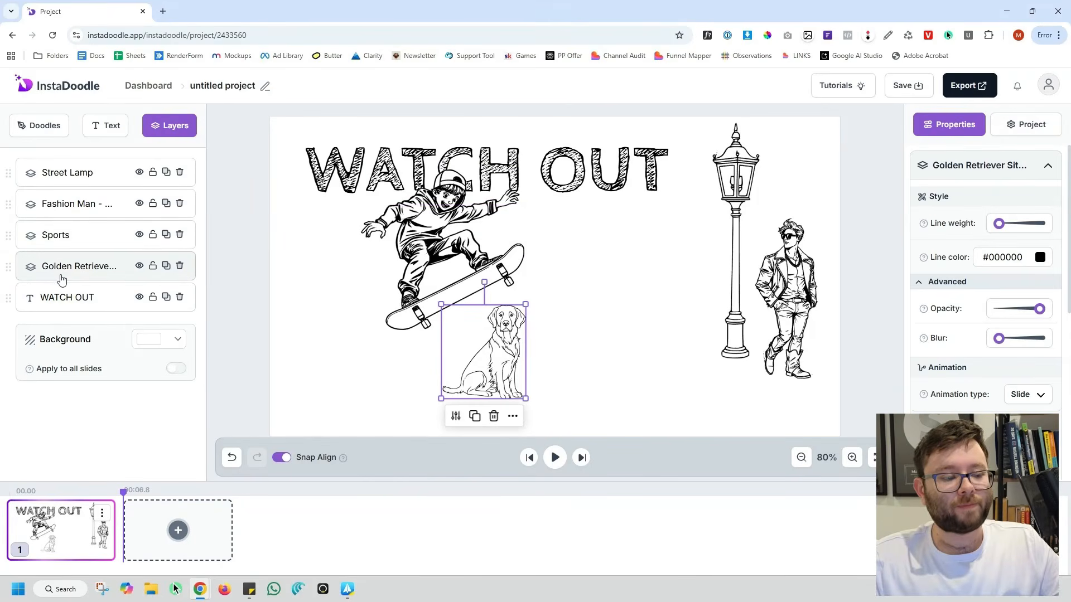
# Step: Reorder the layers as Sports, WATCH OUT, Fashion Man, Street Lamp and Golden Retriever, and preview the animation
pyautogui.click(68, 249)
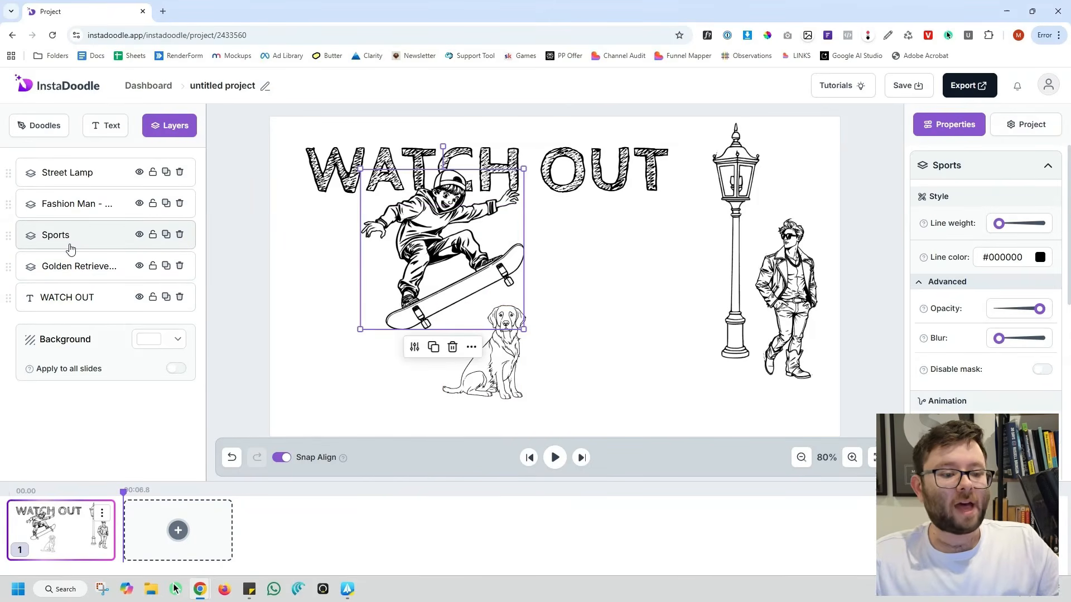
pyautogui.moveTo(70, 249)
pyautogui.mouseDown()
pyautogui.moveTo(69, 172)
pyautogui.moveTo(72, 238)
pyautogui.mouseUp()
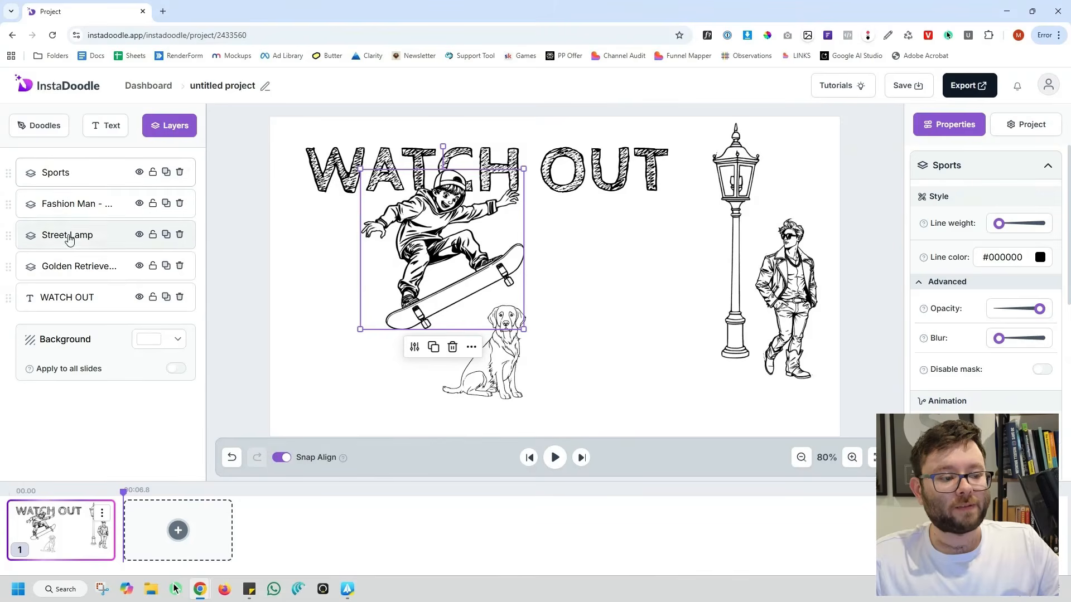
pyautogui.moveTo(67, 298); pyautogui.dragTo(60, 193)
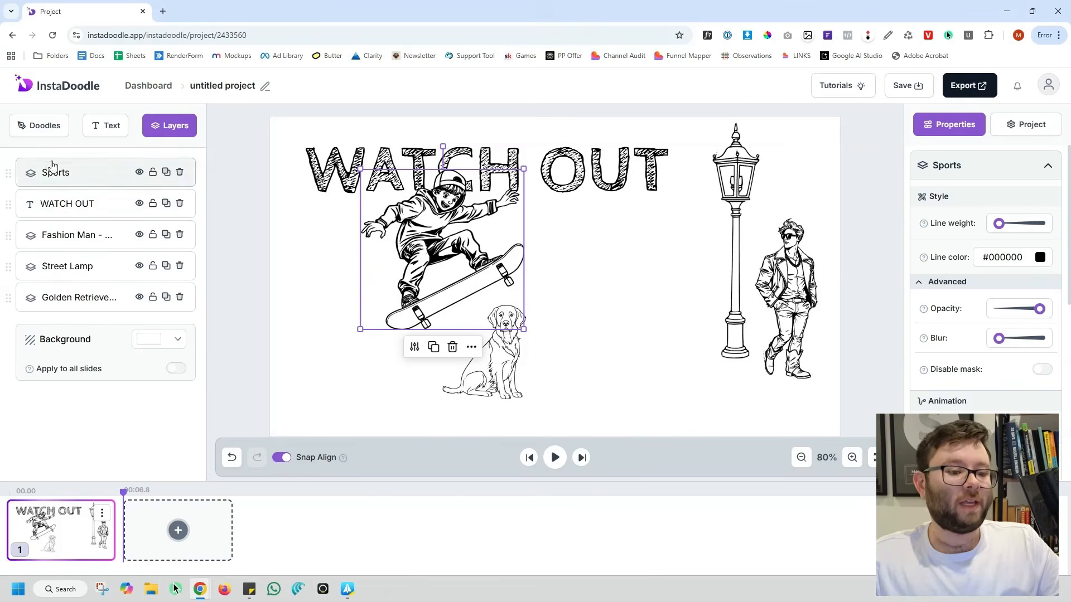
pyautogui.click(332, 409)
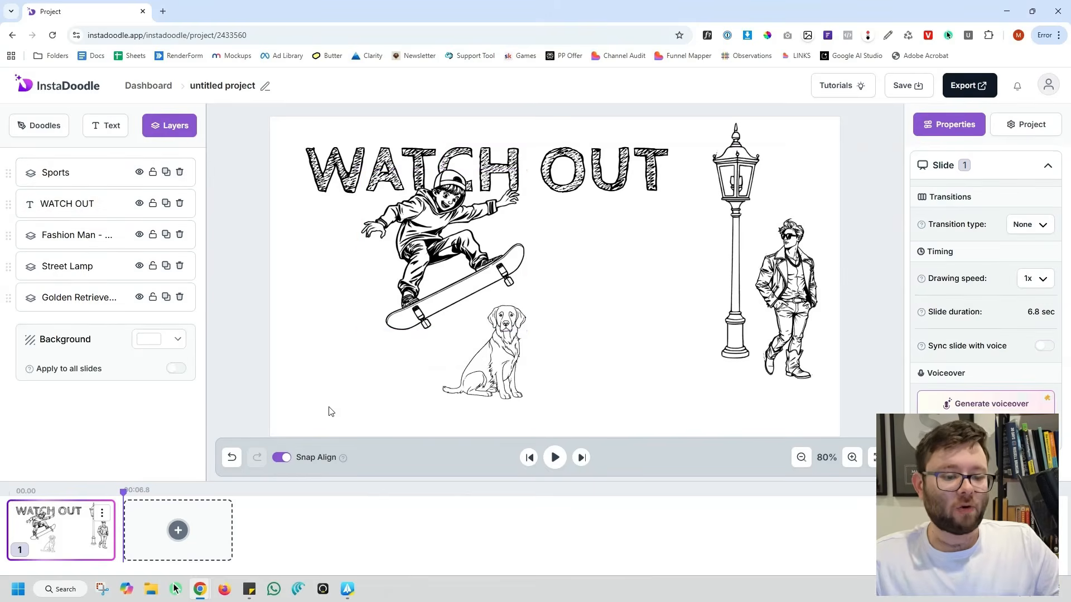
pyautogui.click(563, 462)
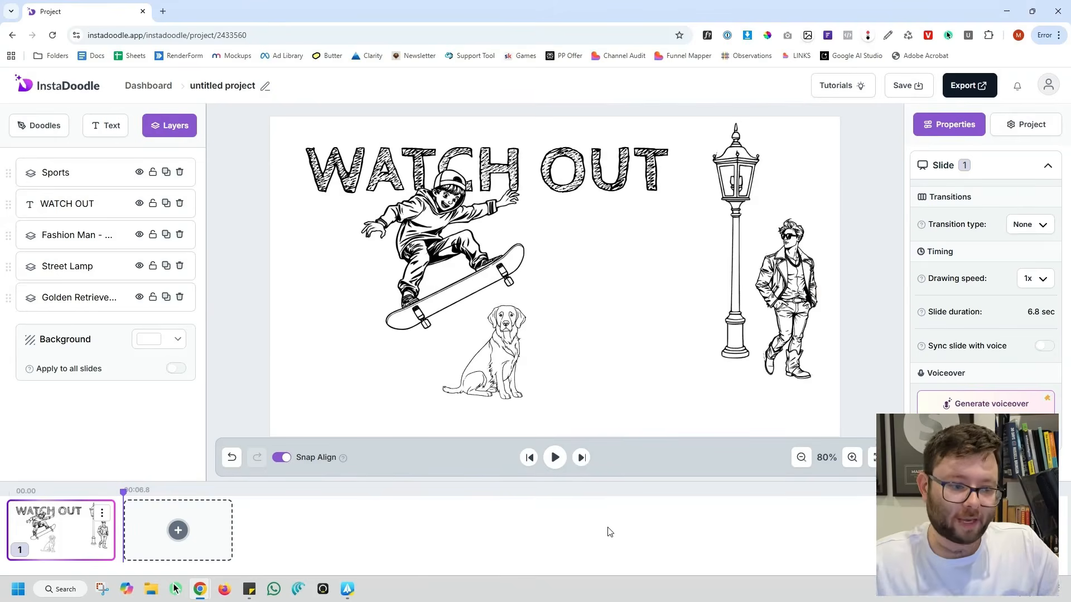
# Step: Try the Gradient 5 and BlackBoard 2 slide backgrounds, and restore No Background
pyautogui.click(177, 338)
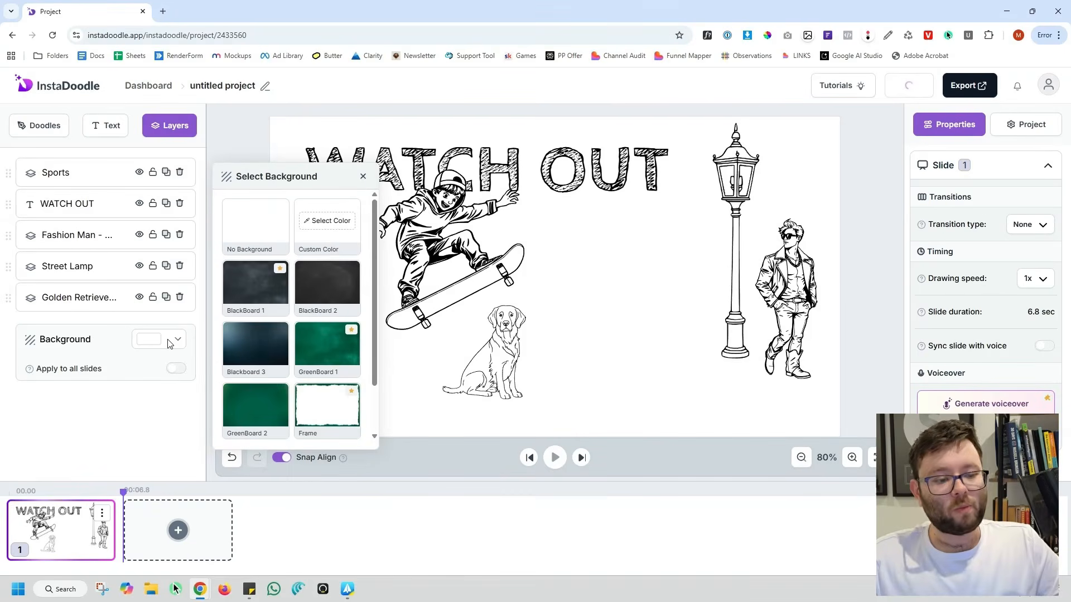
pyautogui.scroll(-5, 279, 333)
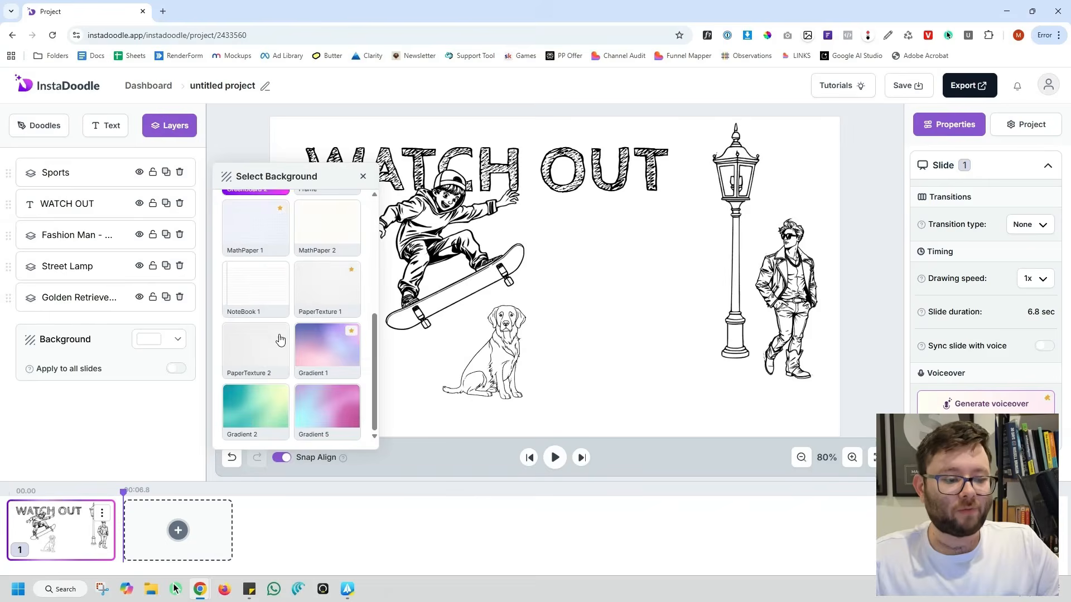
pyautogui.click(340, 408)
pyautogui.scroll(2, 273, 381)
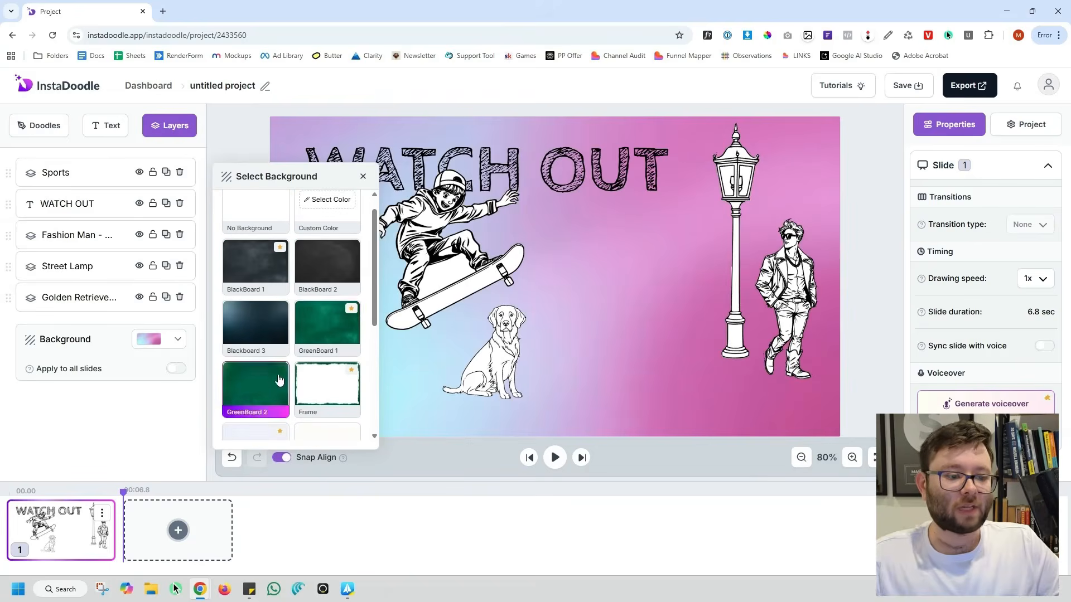
pyautogui.click(317, 290)
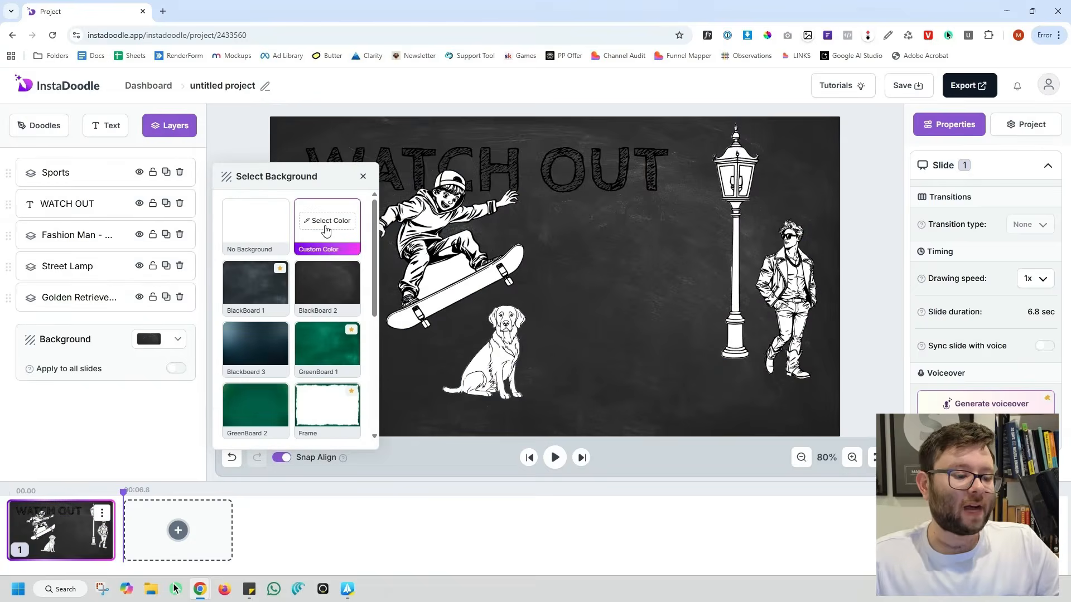
pyautogui.click(266, 238)
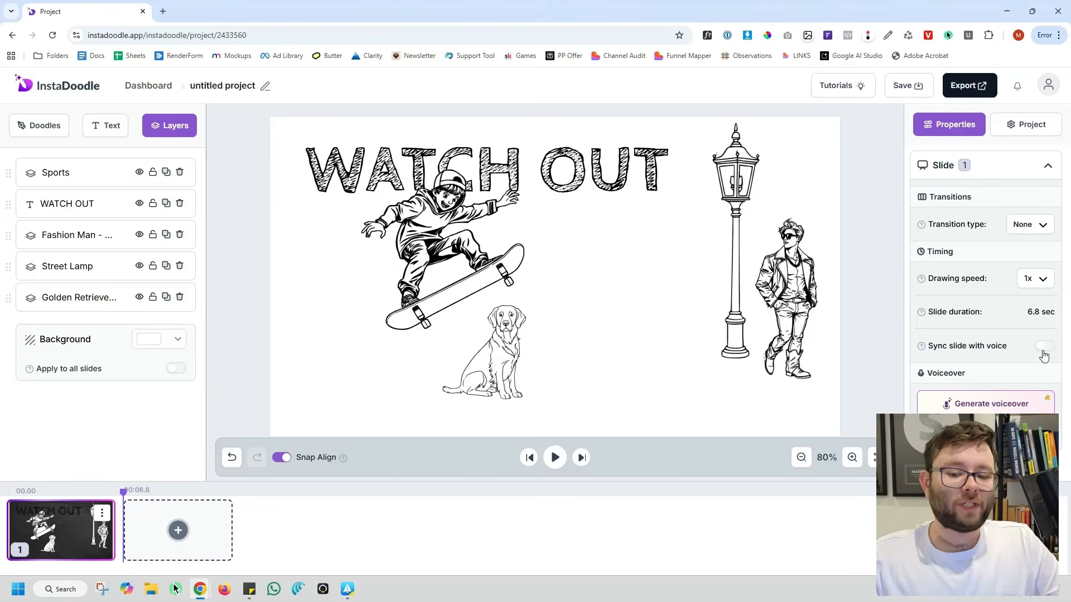
# Step: Review the soundtrack options in the project settings
pyautogui.click(1025, 125)
pyautogui.click(966, 133)
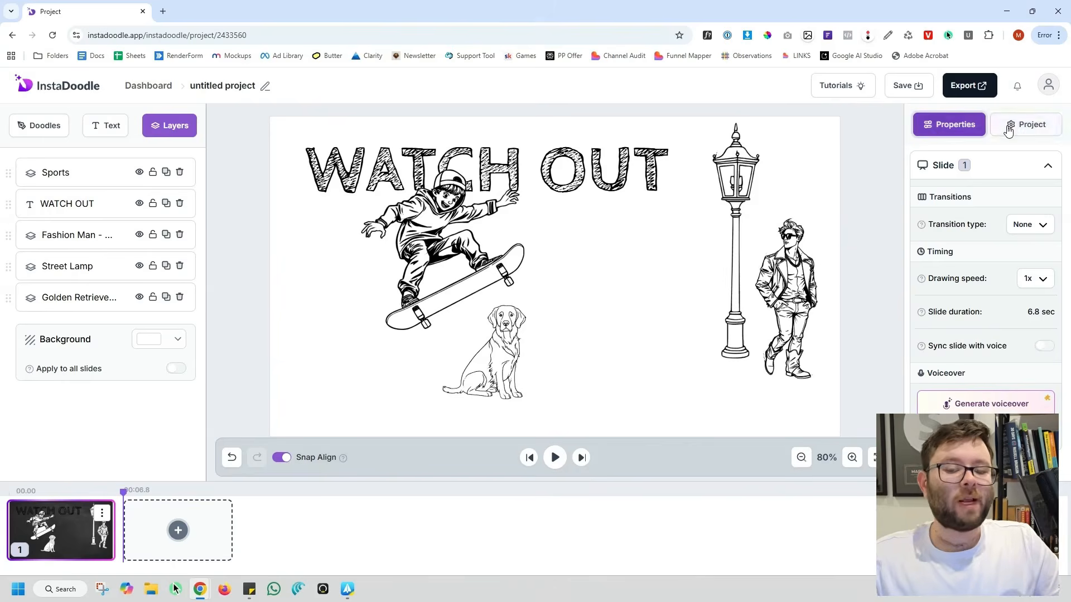
pyautogui.click(1011, 127)
pyautogui.click(991, 160)
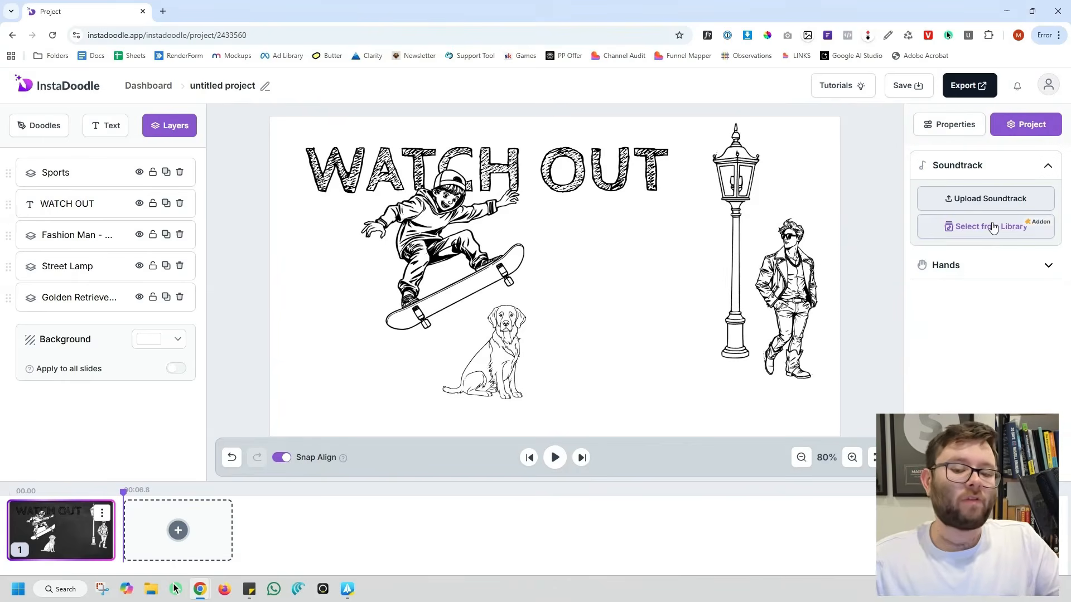
# Step: Browse the project's available drawing hands and preview the slide's animation
pyautogui.click(982, 266)
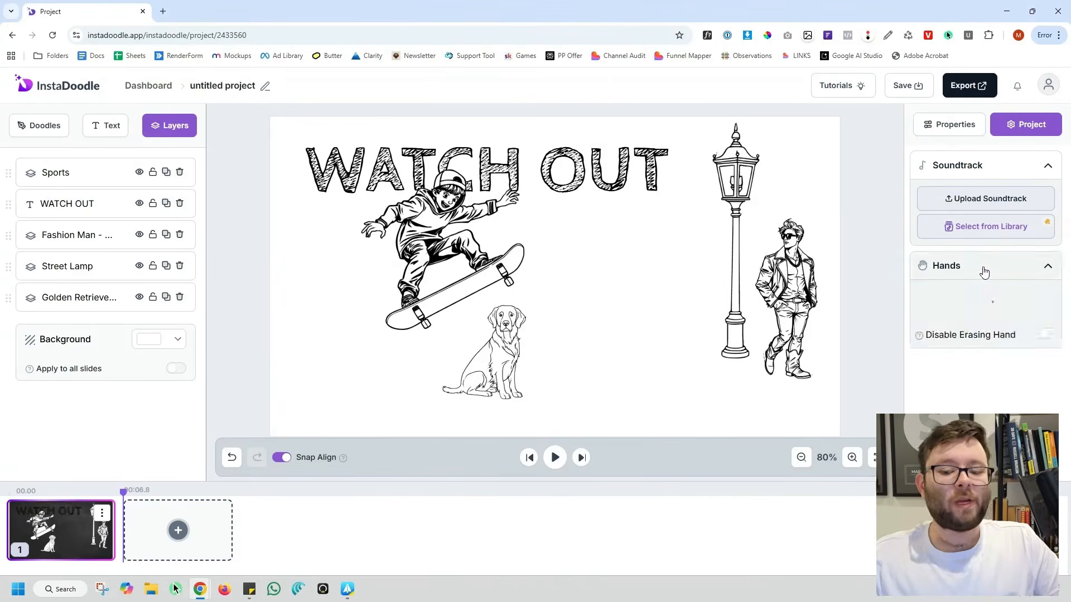
pyautogui.scroll(-1, 980, 335)
pyautogui.scroll(-1, 977, 389)
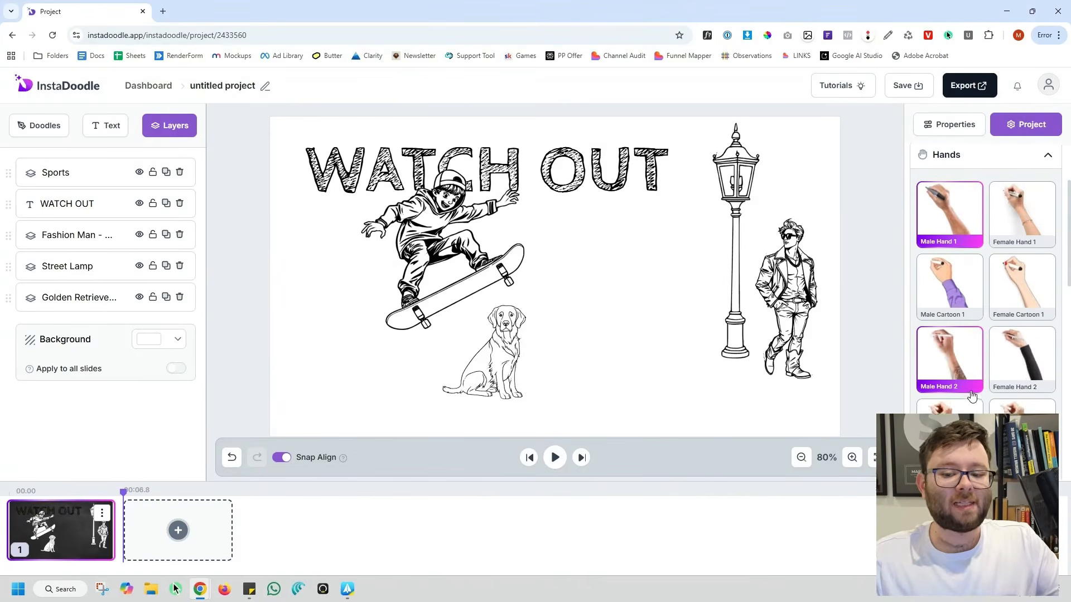
pyautogui.scroll(-2, 974, 393)
pyautogui.scroll(-2, 971, 395)
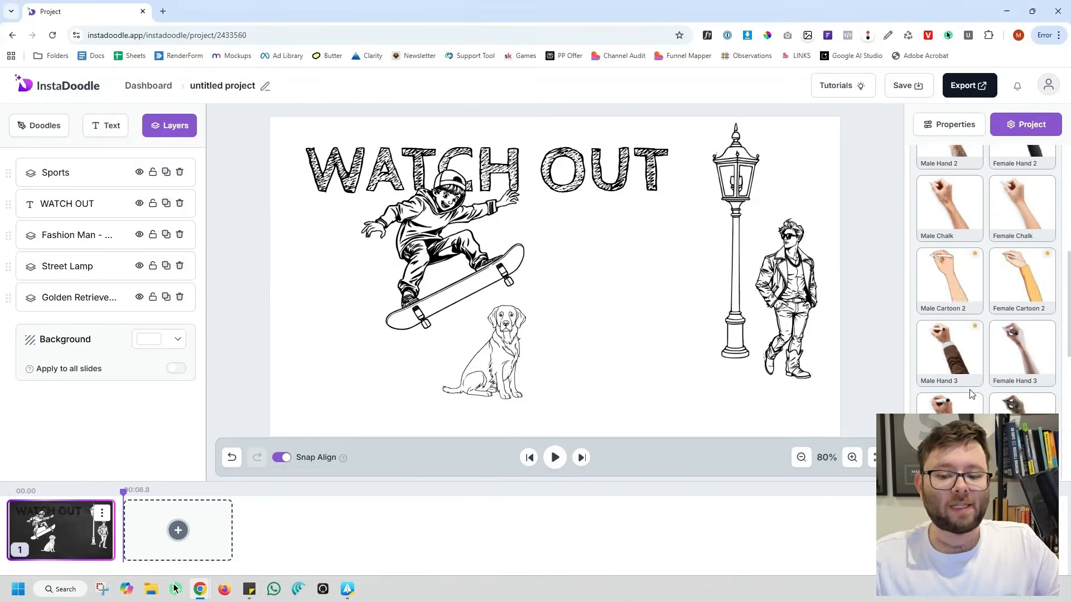
pyautogui.scroll(5, 971, 394)
pyautogui.click(948, 341)
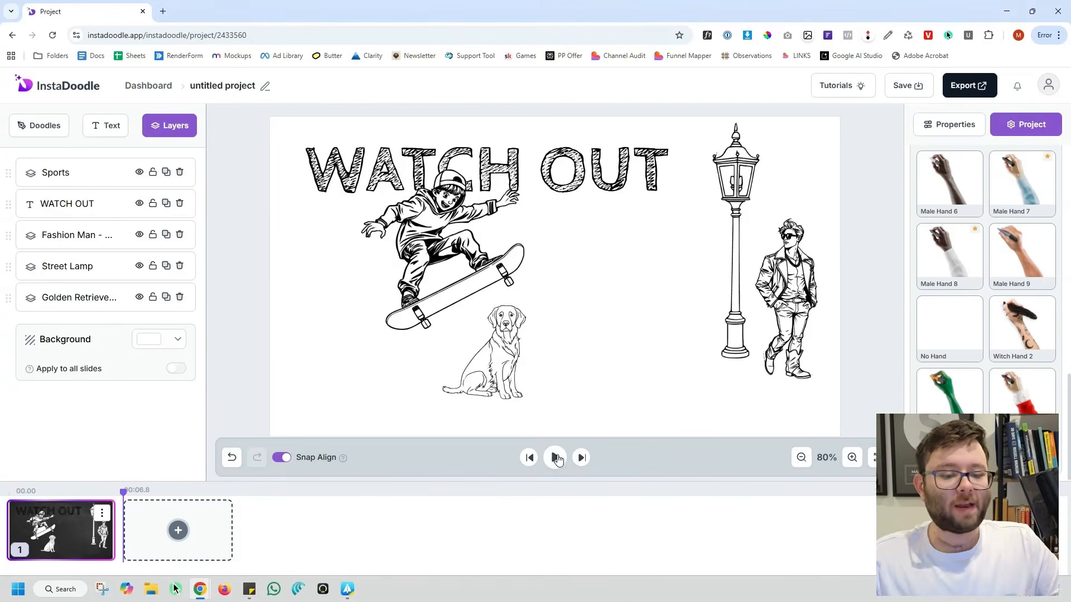
pyautogui.click(555, 458)
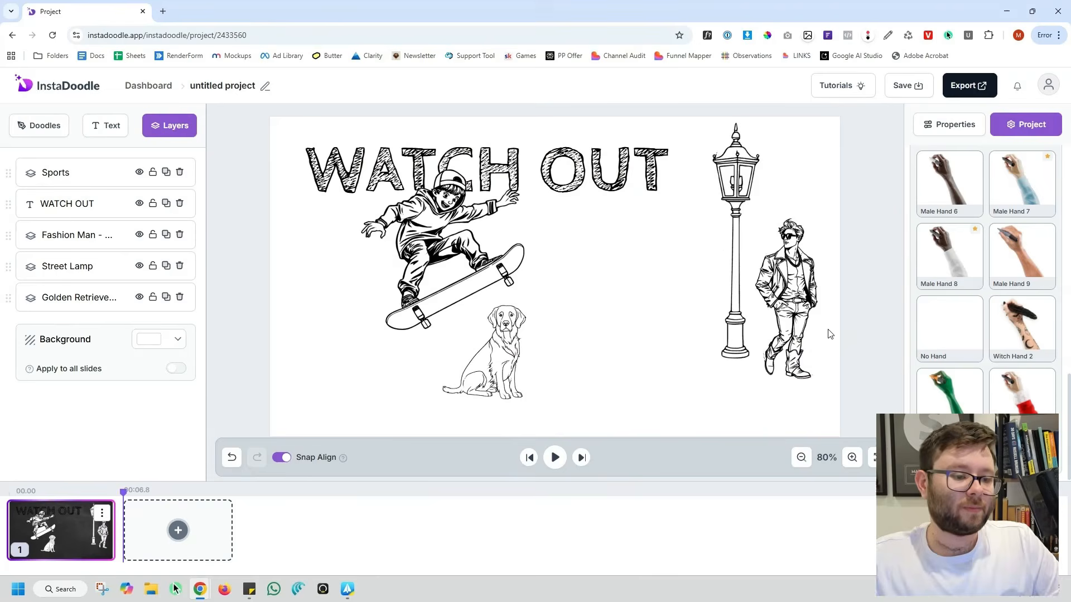
# Step: Examine the options for adding or duplicating slides, and browse the slide template gallery and its category list
pyautogui.click(182, 533)
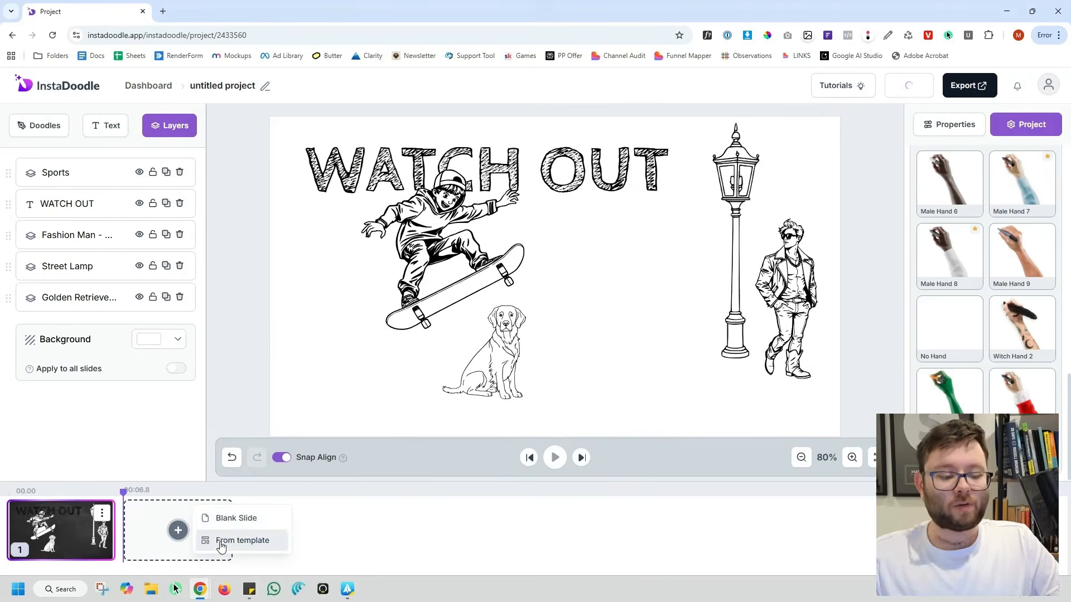
pyautogui.click(103, 519)
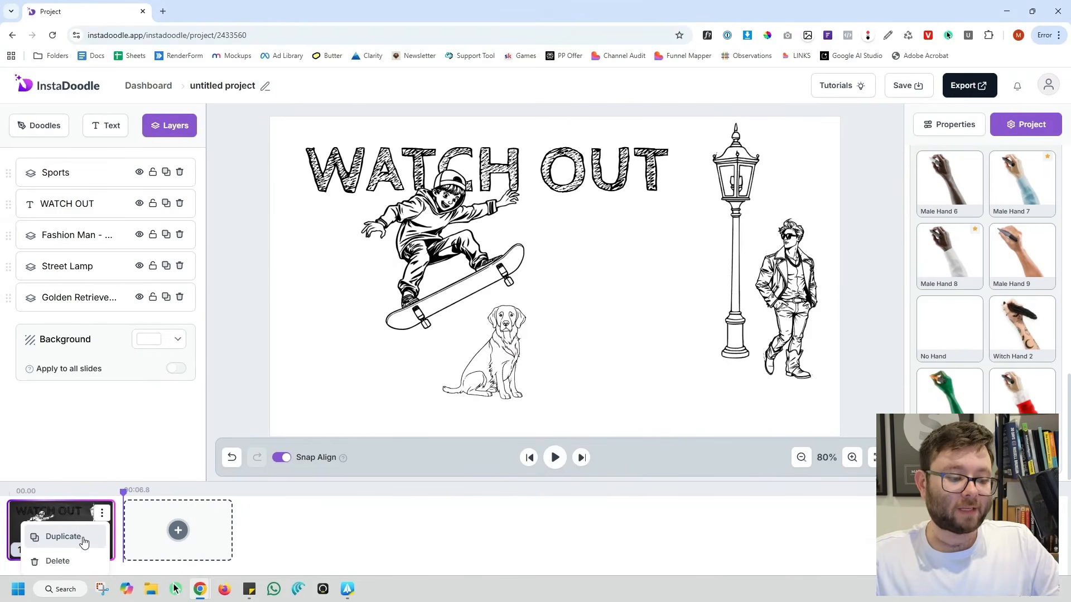
pyautogui.click(178, 530)
pyautogui.click(217, 537)
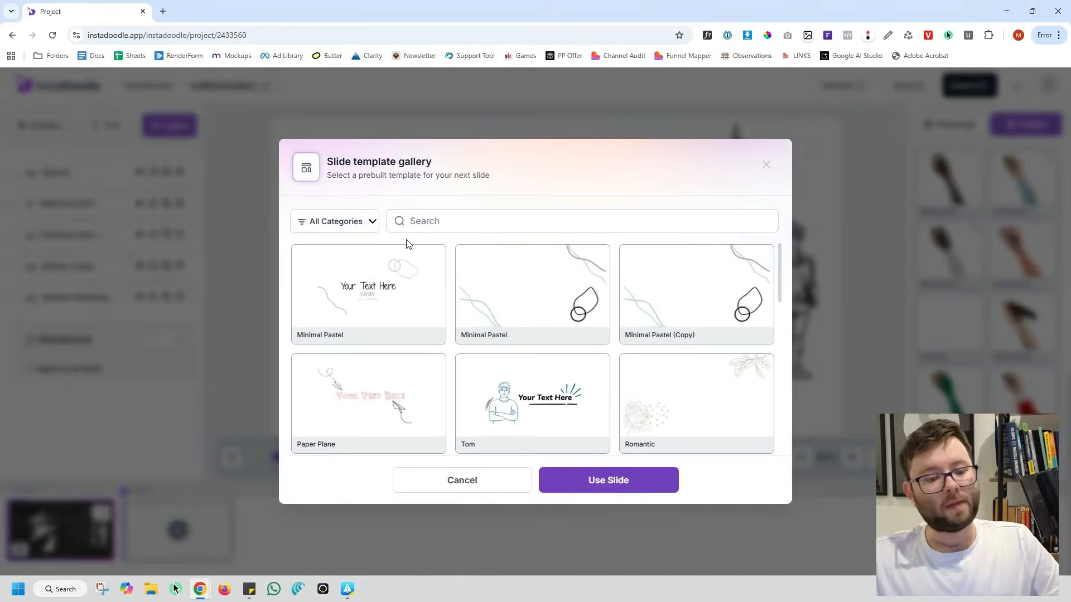
pyautogui.scroll(-5, 530, 339)
pyautogui.scroll(-5, 403, 342)
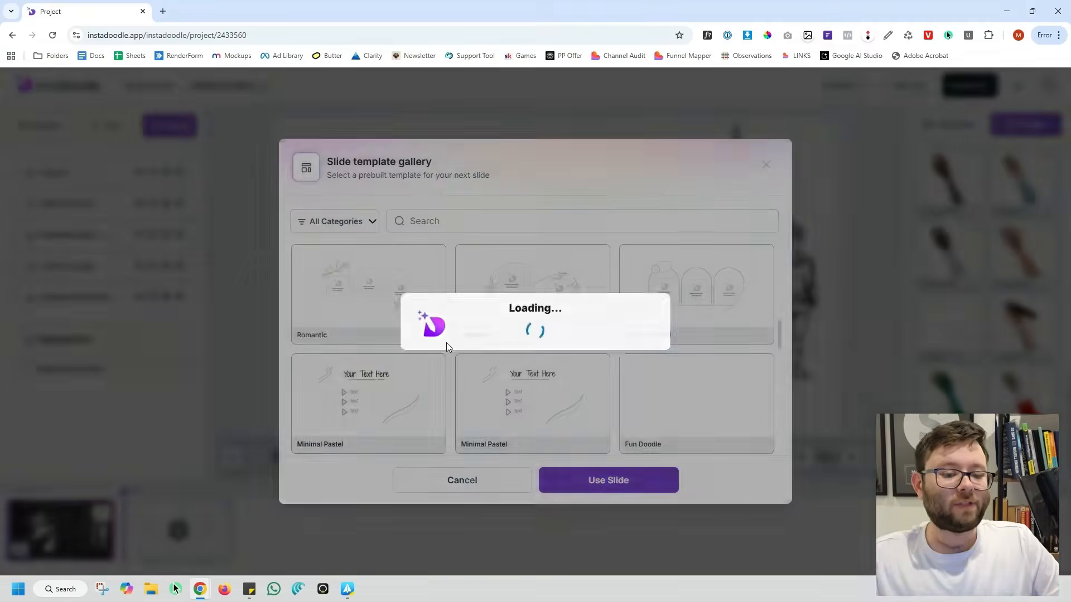
pyautogui.scroll(-5, 519, 345)
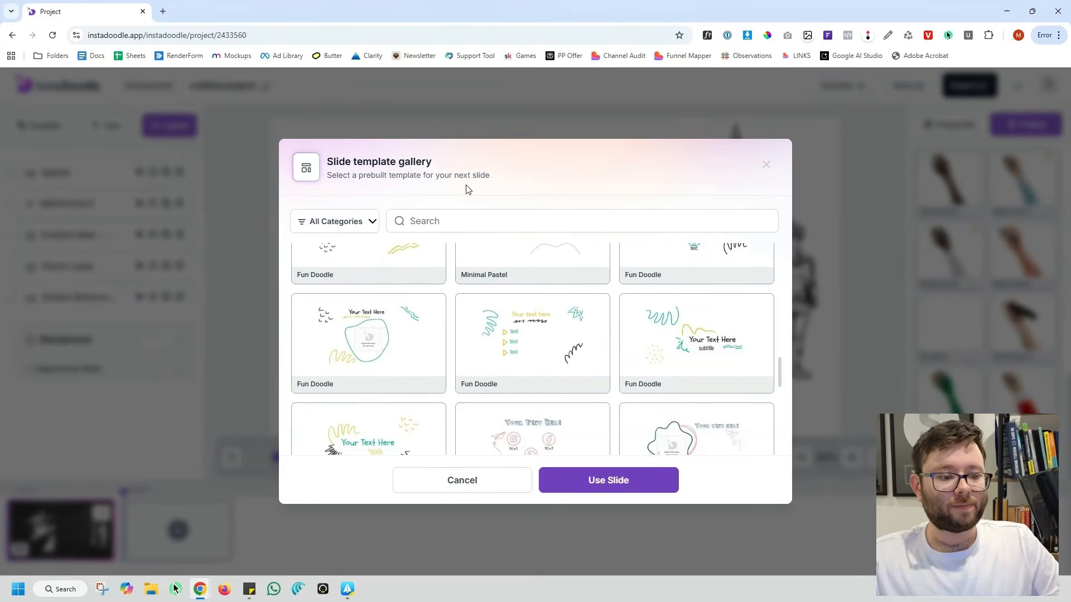
pyautogui.click(354, 220)
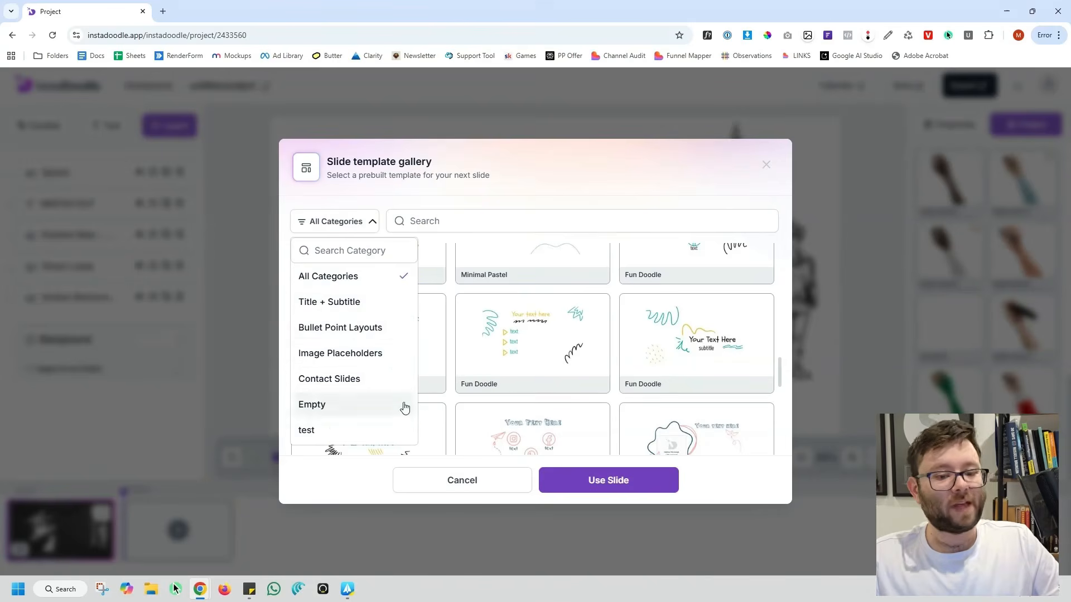
pyautogui.click(580, 203)
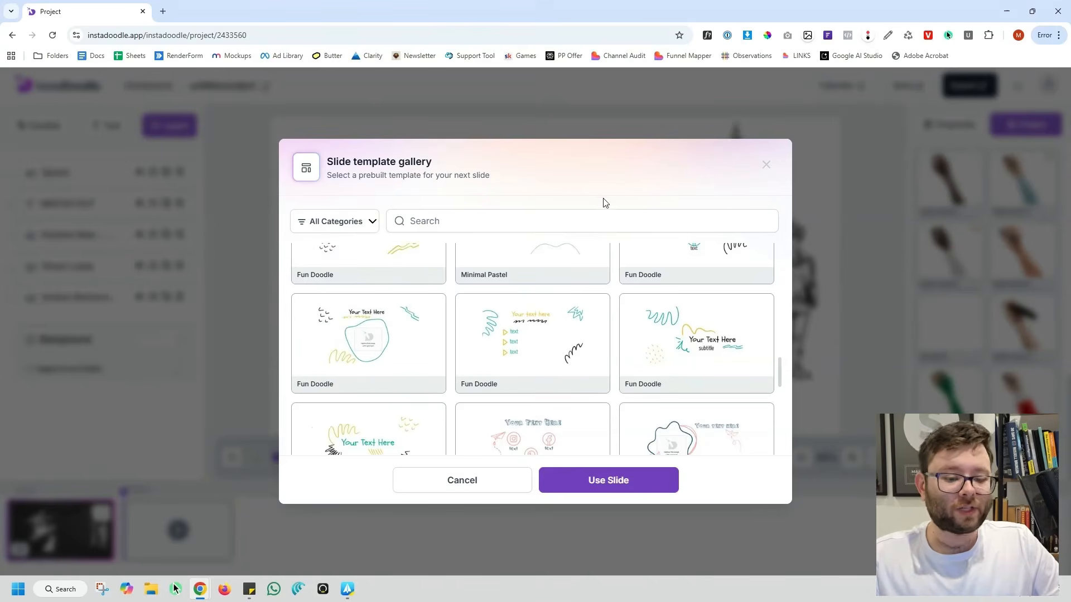
pyautogui.click(767, 167)
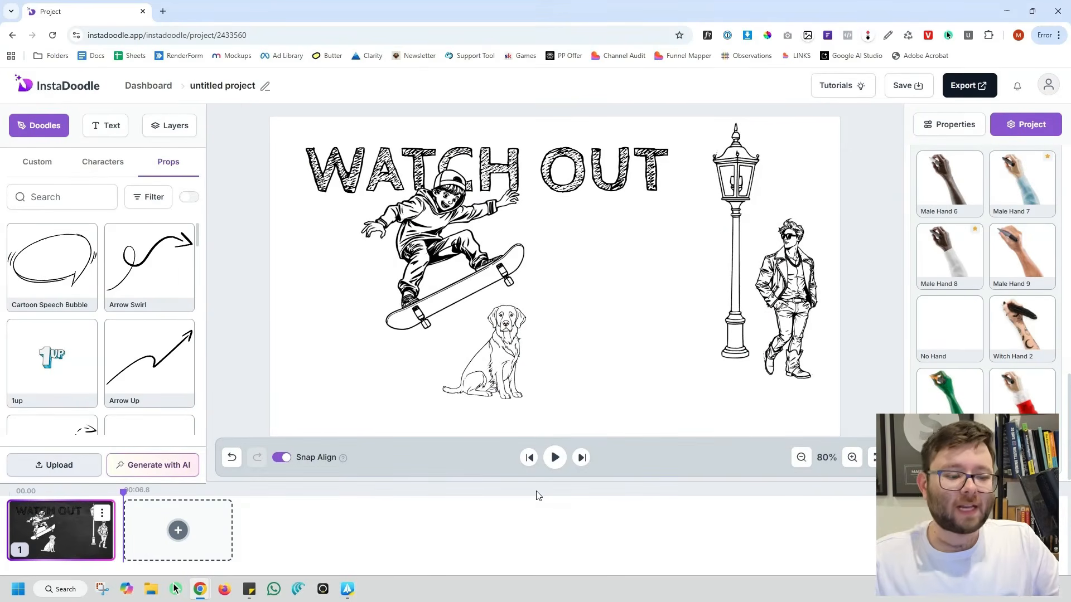
# Step: Generate AI element variations in the Cartoon style from the prompt "BOY EATING A CHEESEBURGER"
pyautogui.click(152, 466)
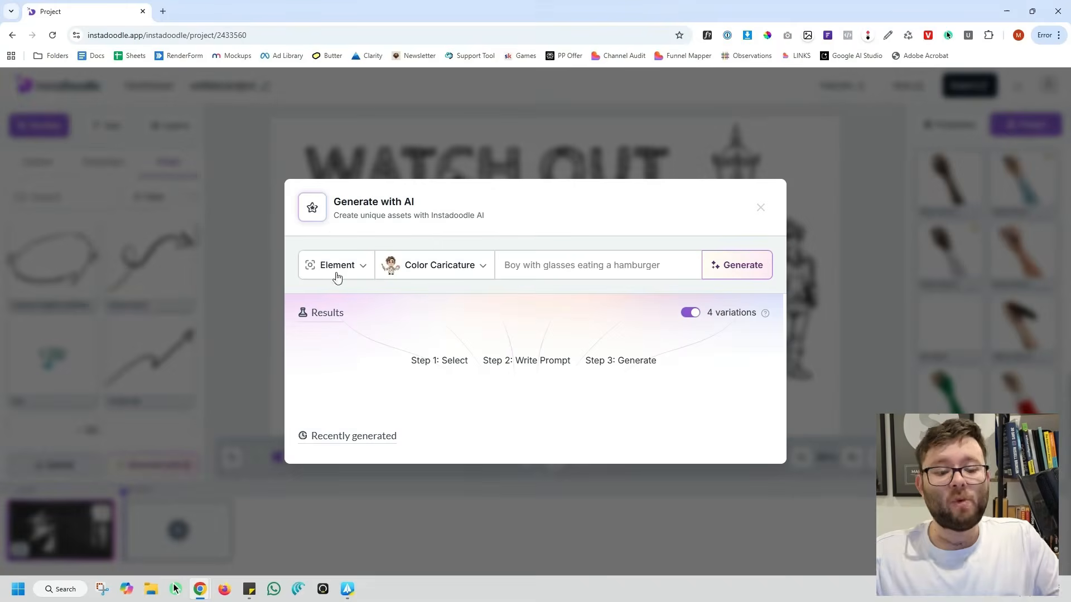
pyautogui.click(358, 266)
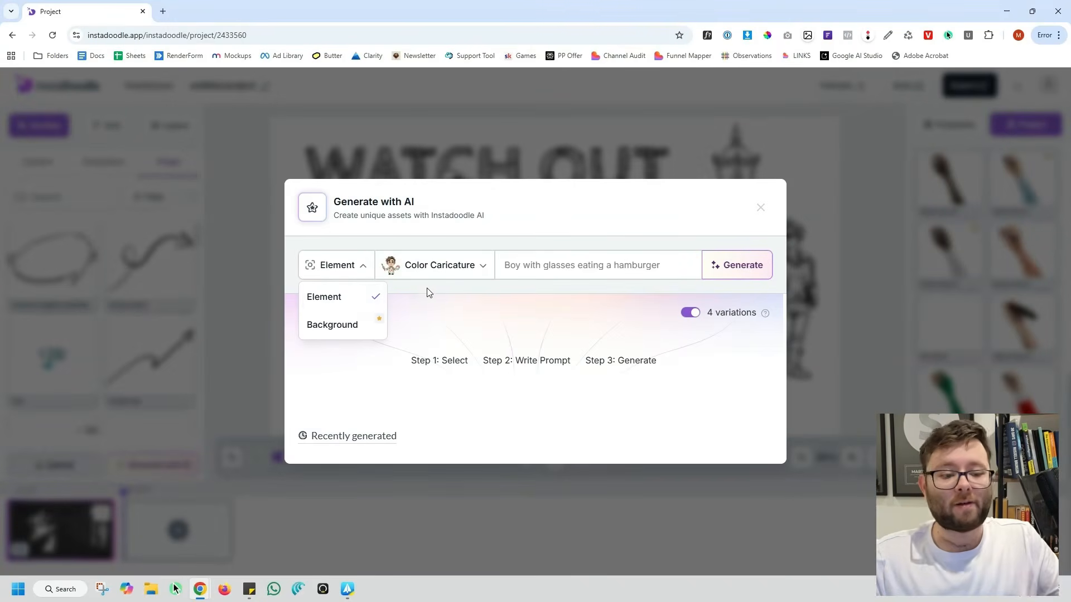
pyautogui.click(437, 299)
pyautogui.click(448, 273)
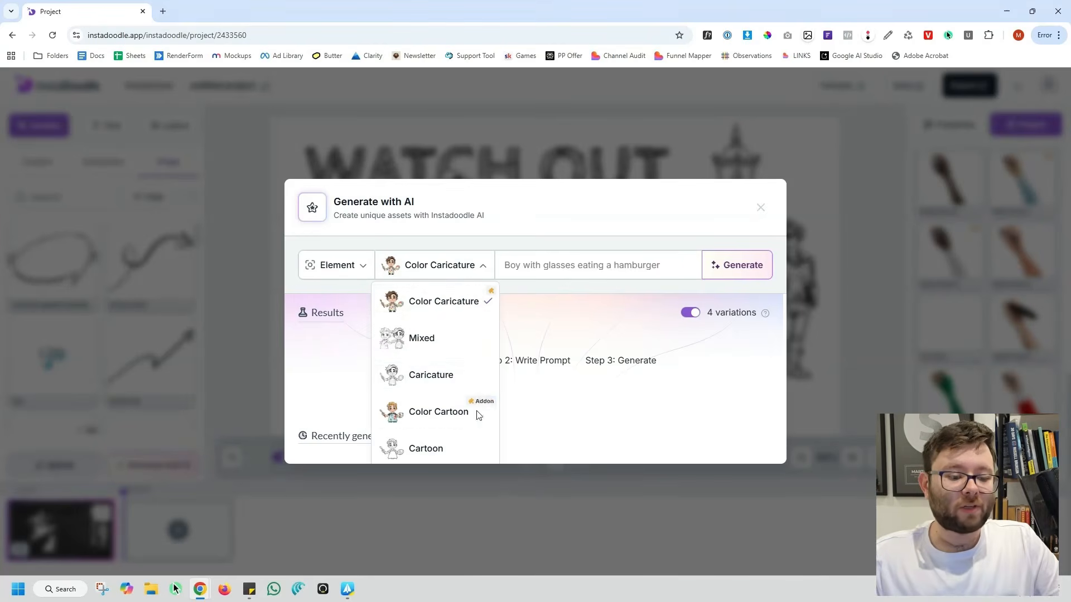
pyautogui.click(389, 452)
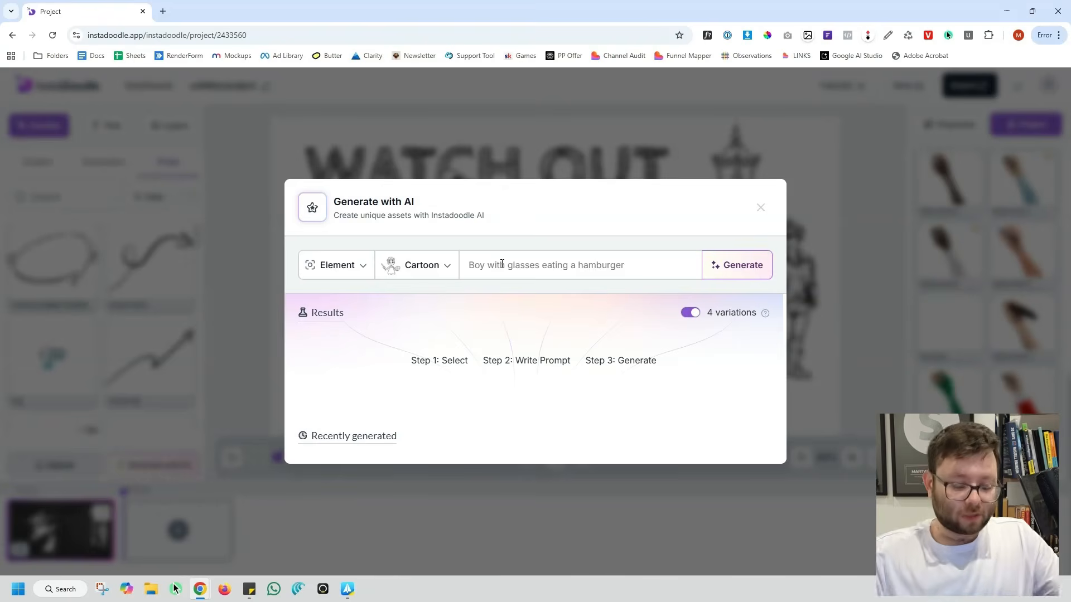
pyautogui.write('BOY EAT')
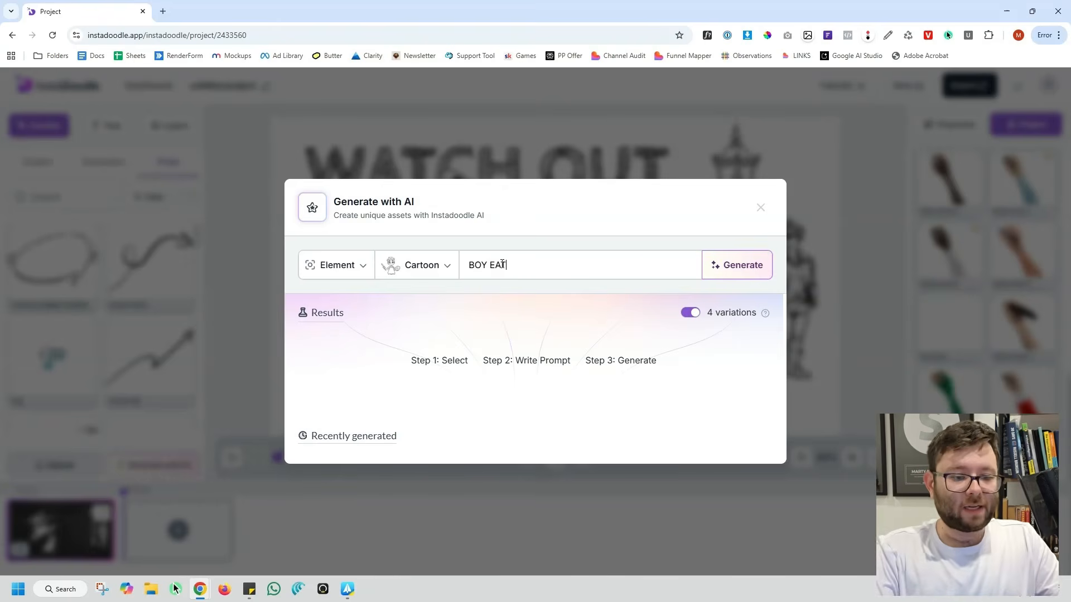
pyautogui.write('ING A CHEESEBURGER')
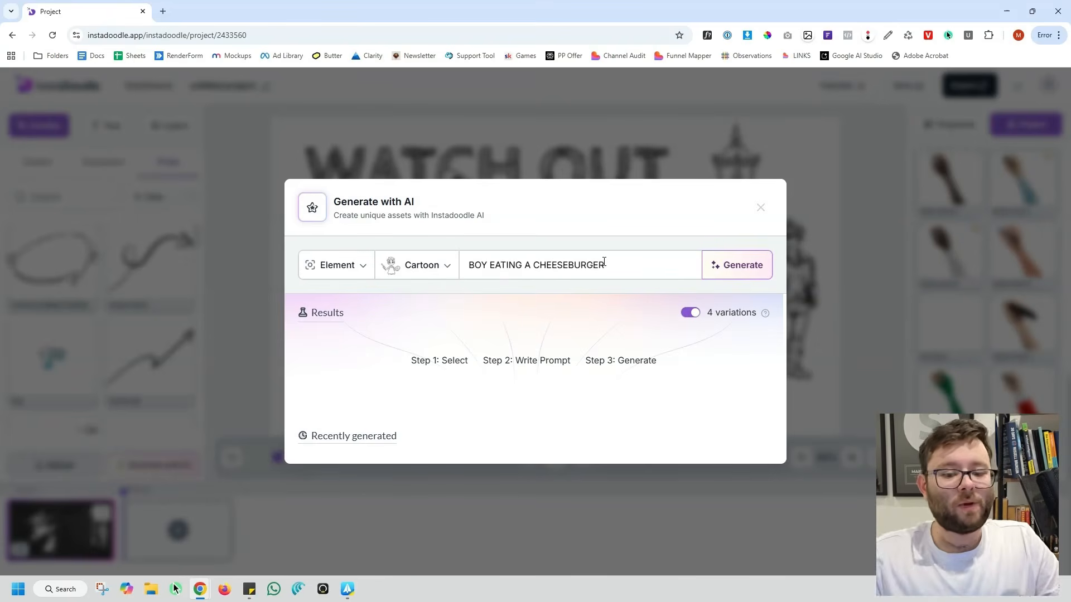
pyautogui.click(729, 265)
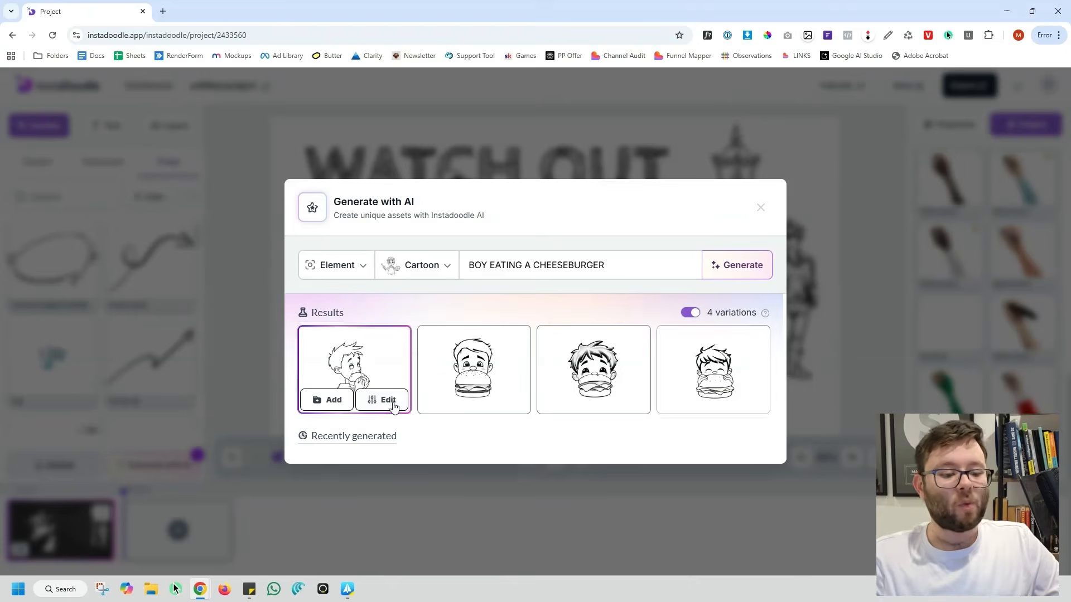
# Step: Open the first generated boy in the Doodle Editor, add it to the library and show the custom doodles
pyautogui.click(386, 403)
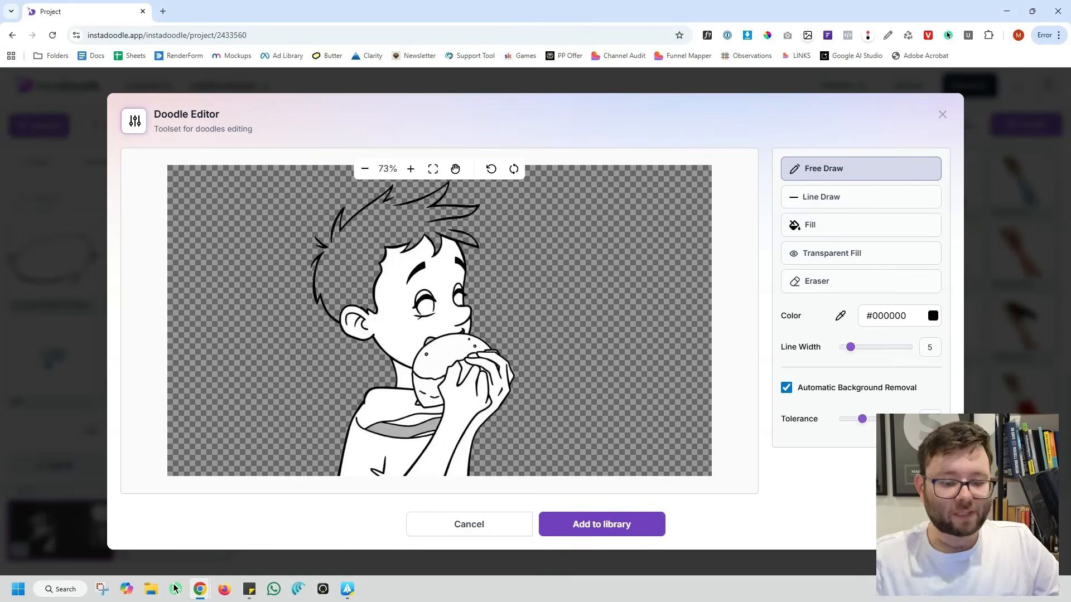
pyautogui.click(584, 531)
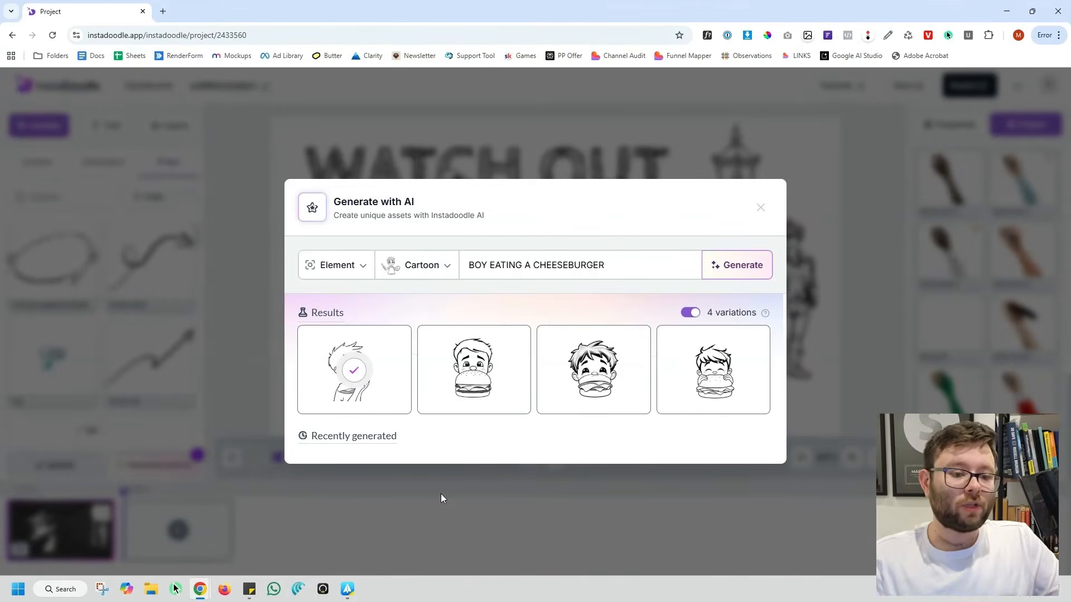
pyautogui.click(441, 494)
pyautogui.click(52, 167)
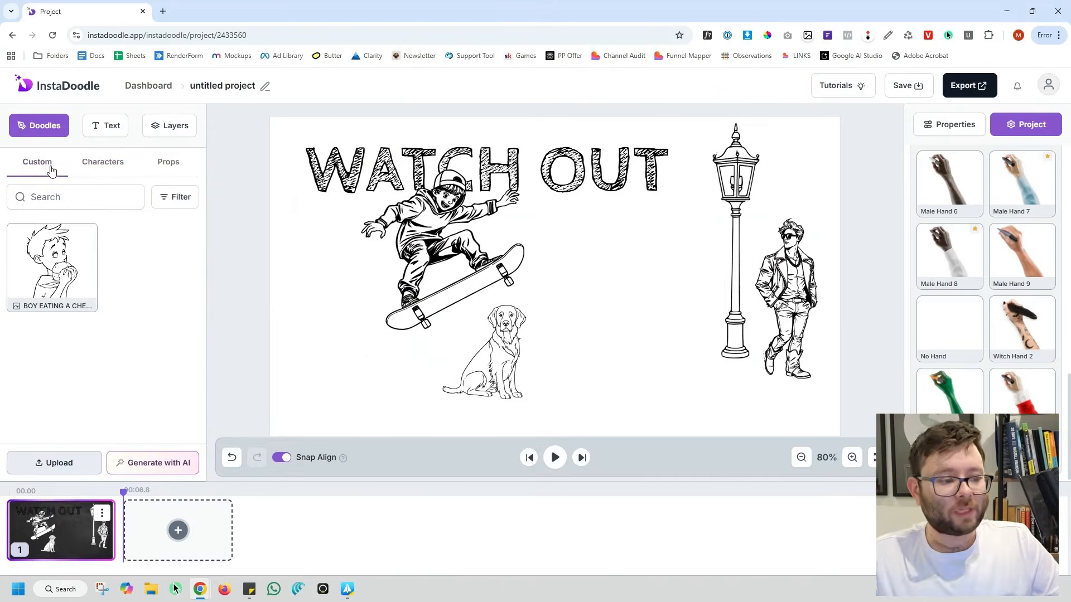
pyautogui.click(53, 266)
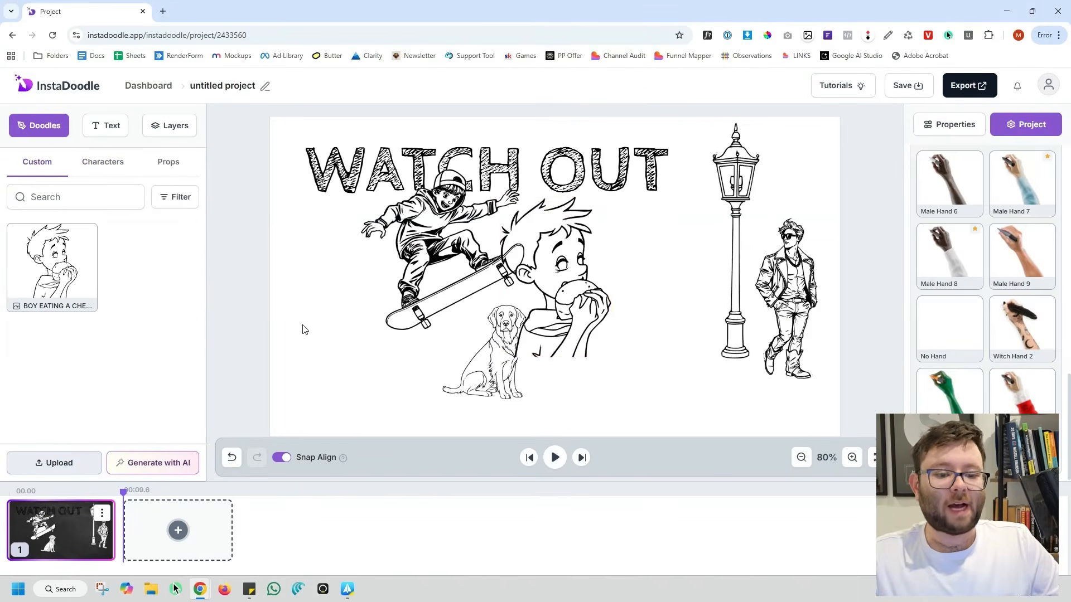
pyautogui.click(581, 326)
pyautogui.moveTo(580, 326); pyautogui.dragTo(640, 406)
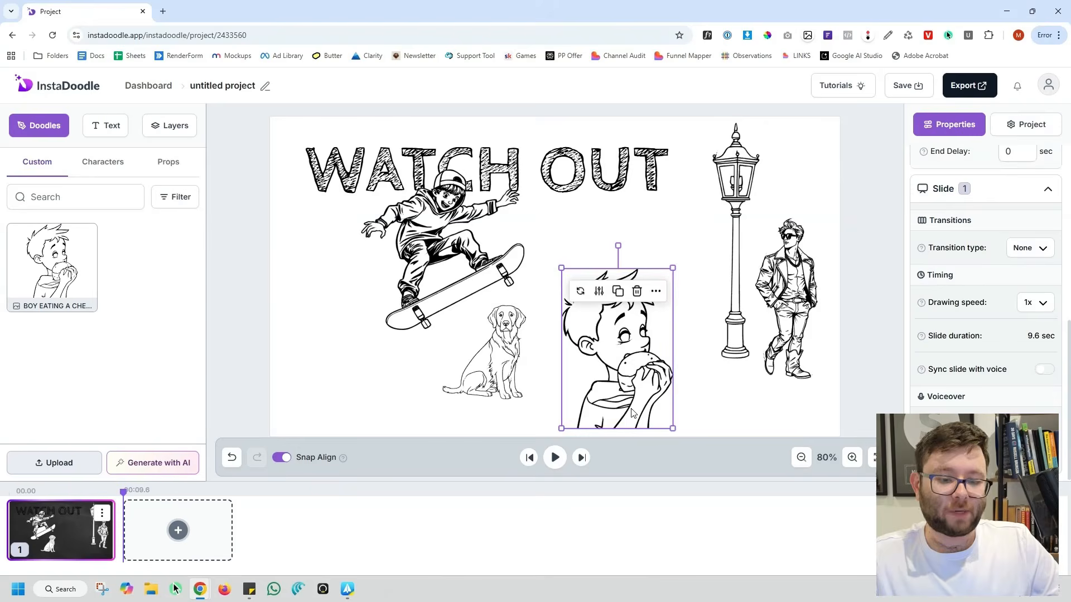
pyautogui.press('Delete')
# Step: Add a blank second slide and insert the custom boy eating a cheeseburger doodle on it
pyautogui.click(200, 545)
pyautogui.click(222, 515)
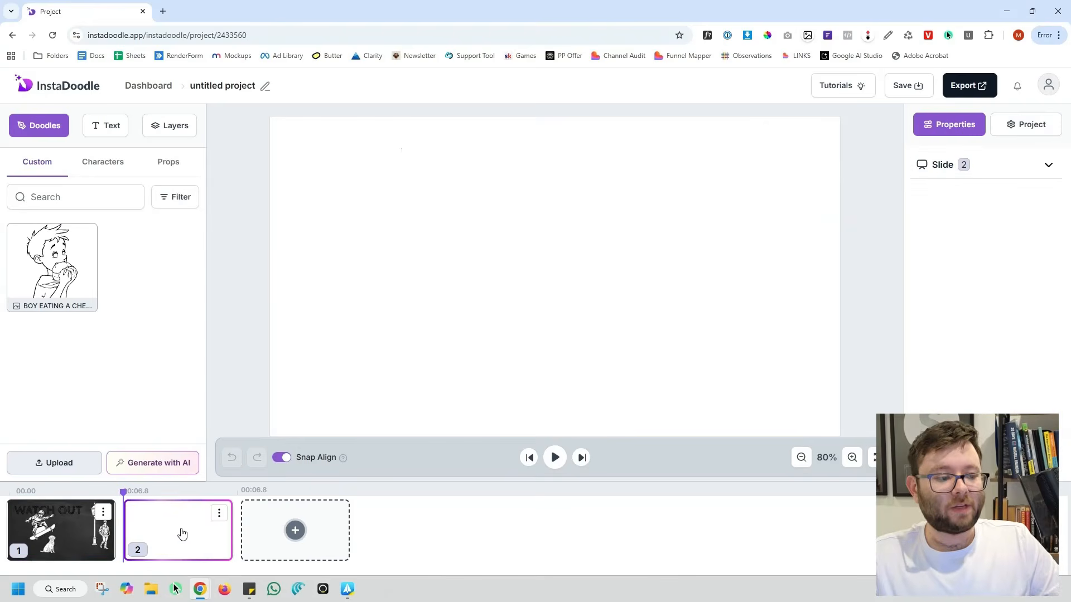
pyautogui.click(48, 271)
pyautogui.click(564, 301)
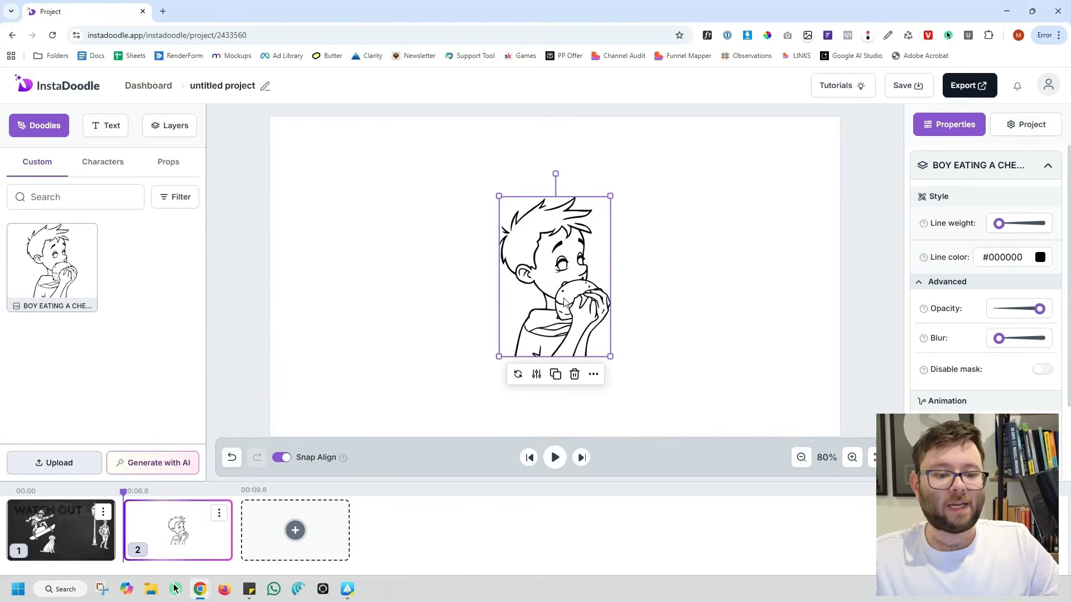
# Step: Enlarge the boy doodle to nearly the slide's height and move it to the left half of slide 2
pyautogui.moveTo(499, 196); pyautogui.dragTo(429, 180)
pyautogui.moveTo(438, 233); pyautogui.dragTo(340, 335)
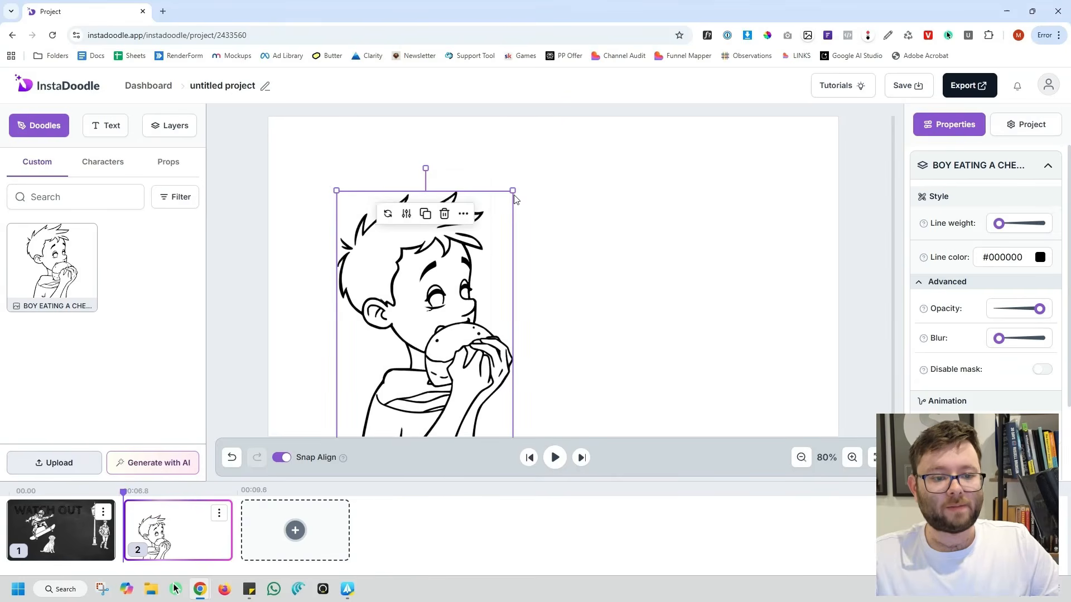
pyautogui.moveTo(513, 191)
pyautogui.mouseDown()
pyautogui.moveTo(569, 163)
pyautogui.moveTo(549, 142)
pyautogui.mouseUp()
# Step: Add the text "NOM NOM" in Shadows Into Light to the right of the boy, enlarged to 95 px
pyautogui.click(96, 167)
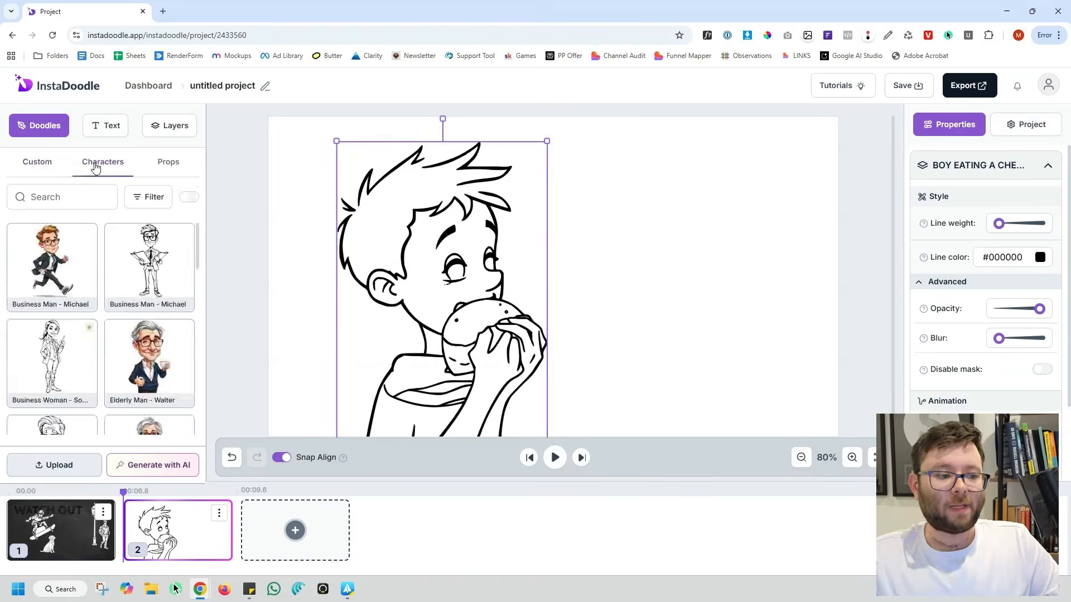
pyautogui.click(102, 131)
pyautogui.click(71, 369)
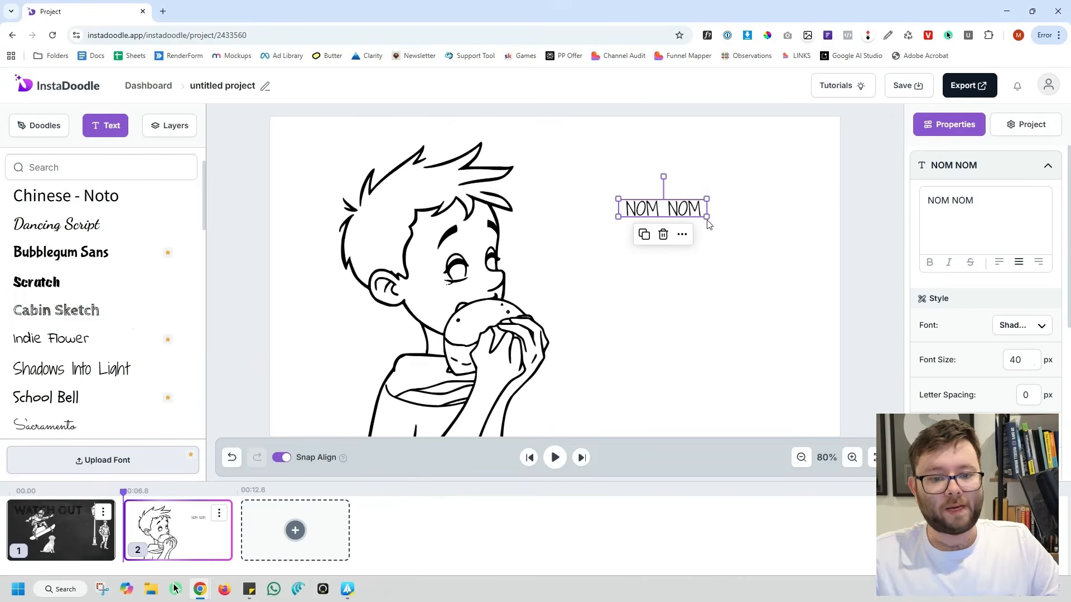
pyautogui.moveTo(706, 216); pyautogui.dragTo(829, 246)
pyautogui.moveTo(737, 233); pyautogui.dragTo(696, 206)
# Step: Duplicate the NOM NOM text twice and stack the copies below it, the middle one smaller and the lowest one larger
pyautogui.click(668, 234)
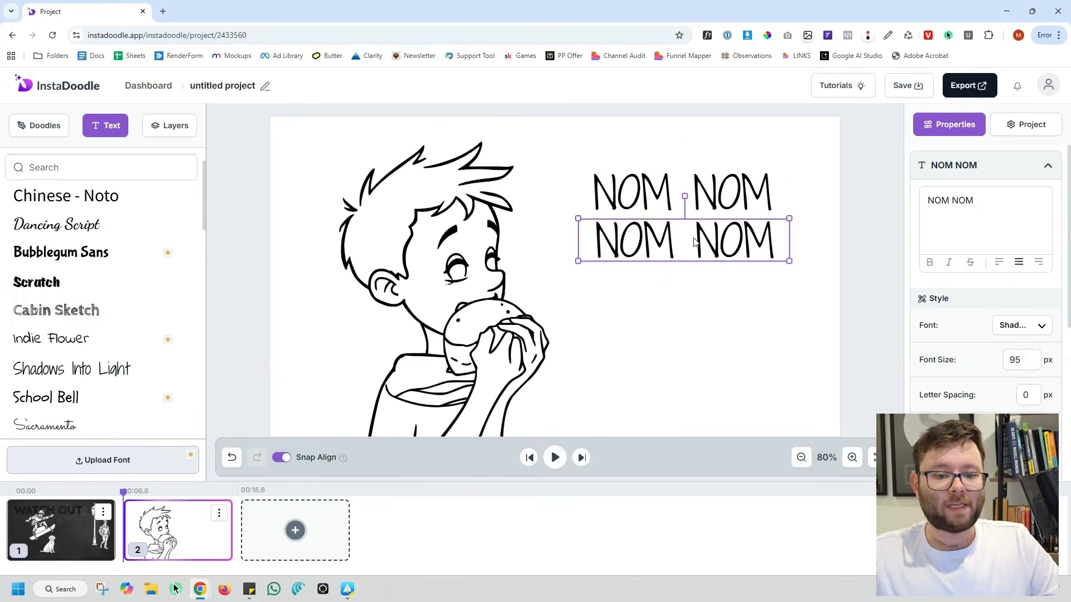
pyautogui.moveTo(788, 263); pyautogui.dragTo(736, 247)
pyautogui.click(658, 273)
pyautogui.moveTo(669, 245); pyautogui.dragTo(670, 288)
pyautogui.moveTo(750, 311); pyautogui.dragTo(789, 319)
pyautogui.click(613, 380)
# Step: Check the animation types available for the boy doodle and keep it on Draw
pyautogui.click(407, 329)
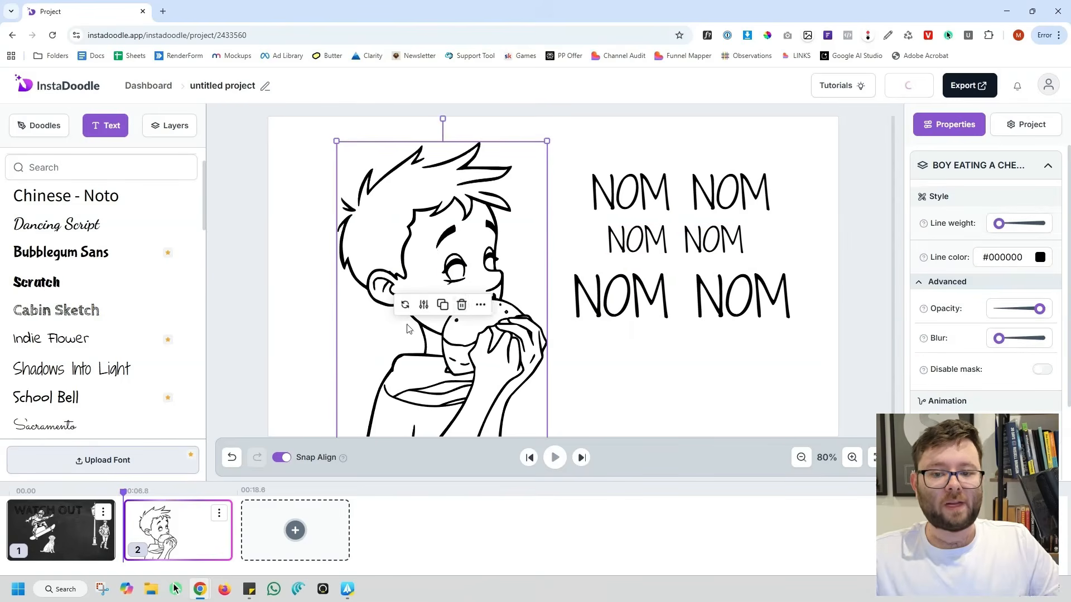
pyautogui.scroll(-2, 987, 334)
pyautogui.click(1012, 334)
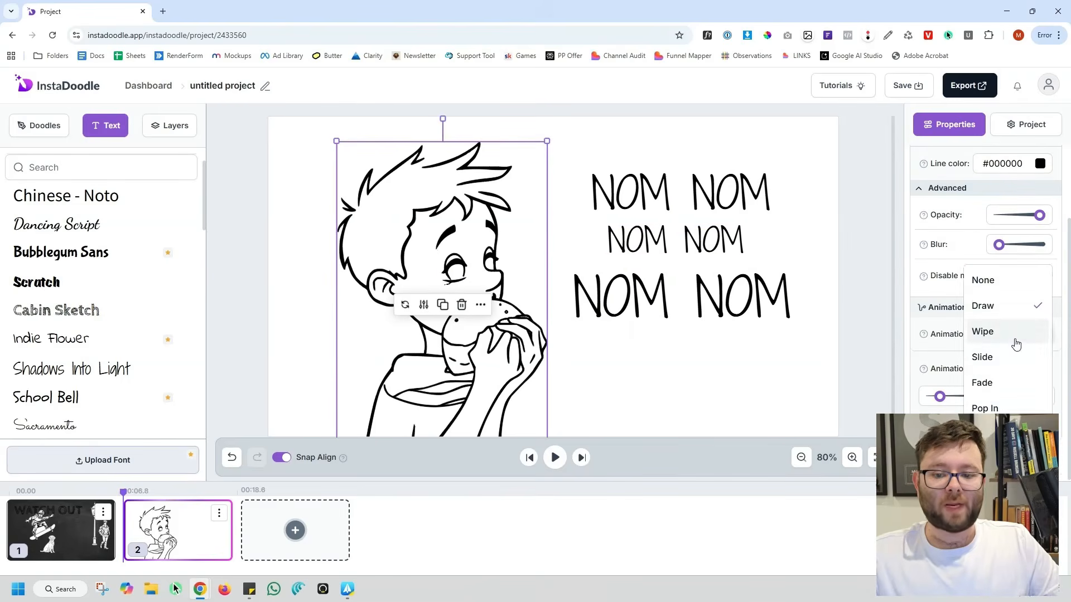
pyautogui.click(948, 332)
# Step: Set the animation type of all three NOM NOM texts to Pop In and preview slide 2
pyautogui.click(649, 198)
pyautogui.click(1027, 307)
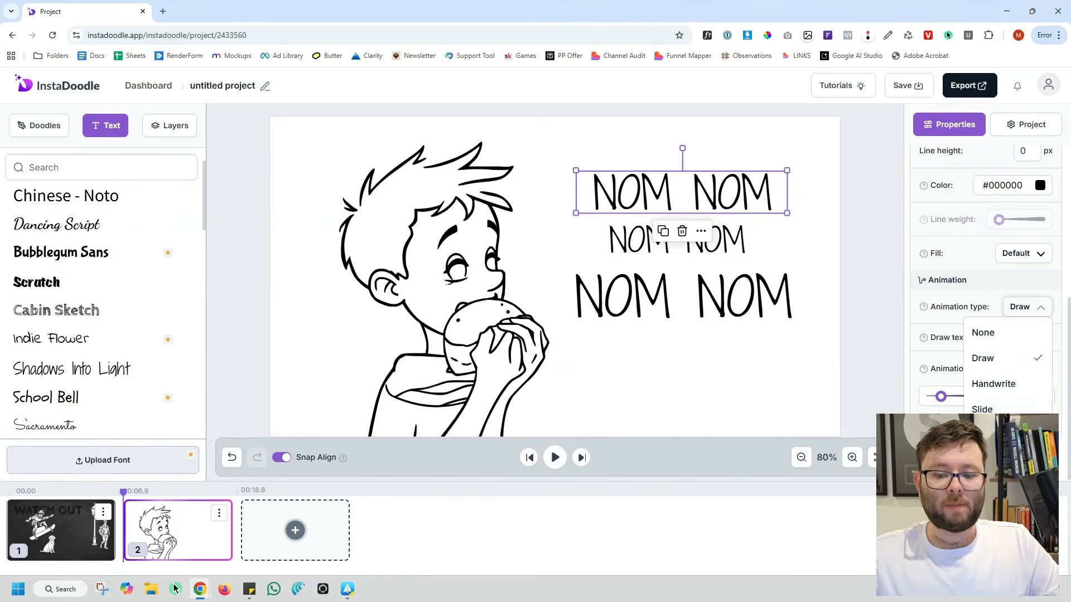
pyautogui.click(986, 461)
pyautogui.click(715, 244)
pyautogui.click(1027, 307)
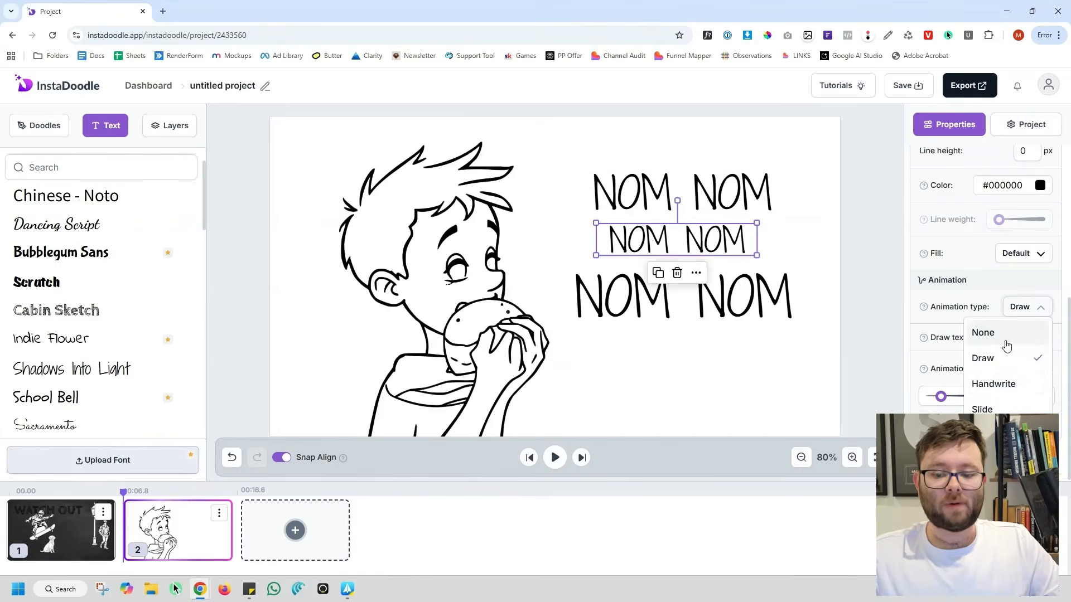
pyautogui.click(986, 460)
pyautogui.click(1032, 308)
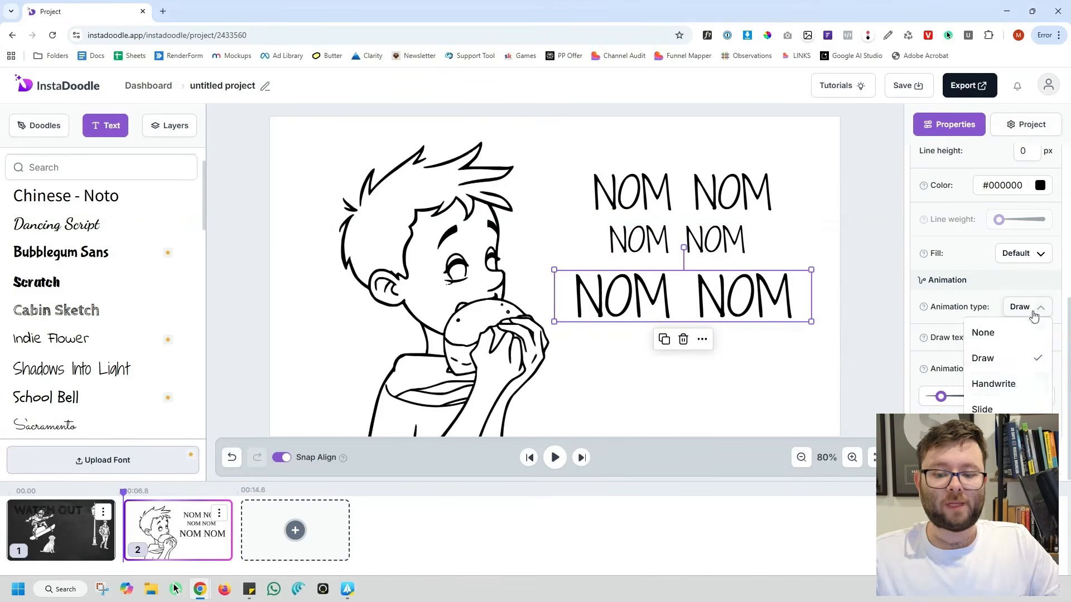
pyautogui.click(986, 460)
pyautogui.click(628, 391)
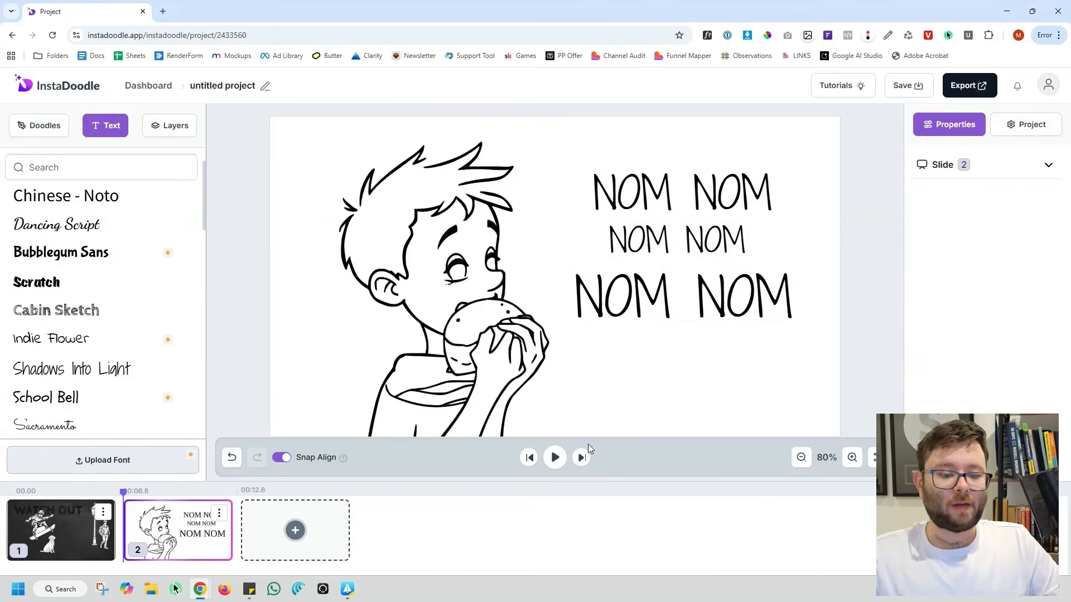
pyautogui.click(556, 461)
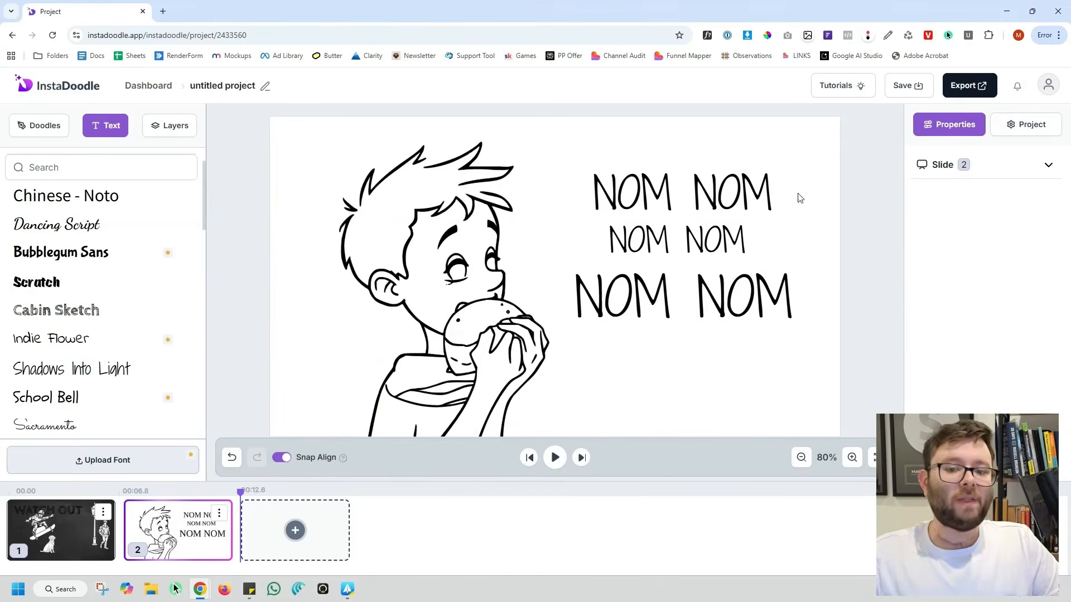
# Step: Export the project by rendering the video at 1080p
pyautogui.click(967, 88)
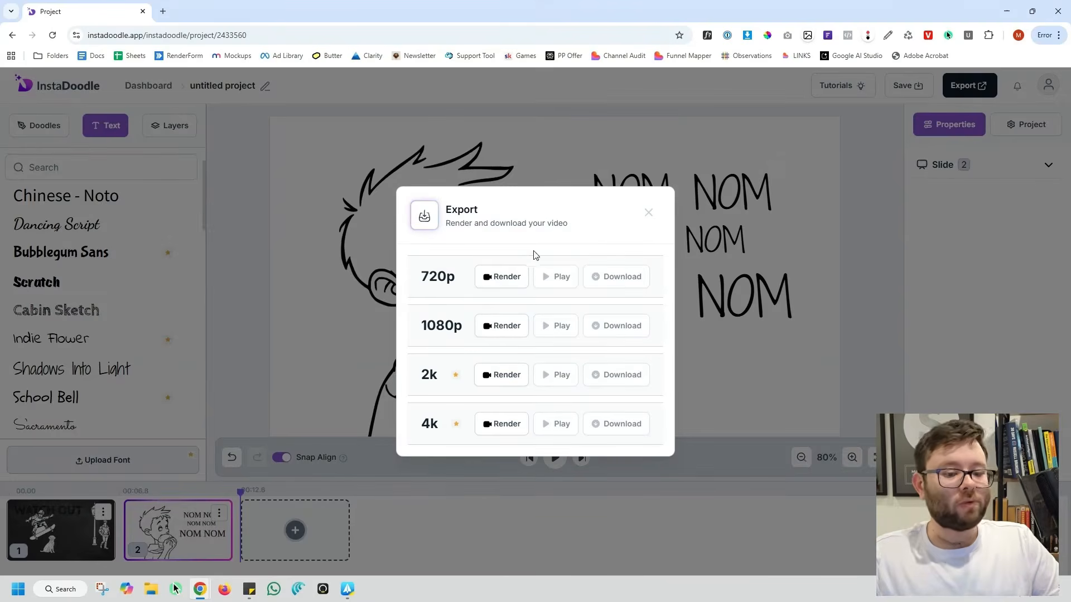
pyautogui.click(505, 329)
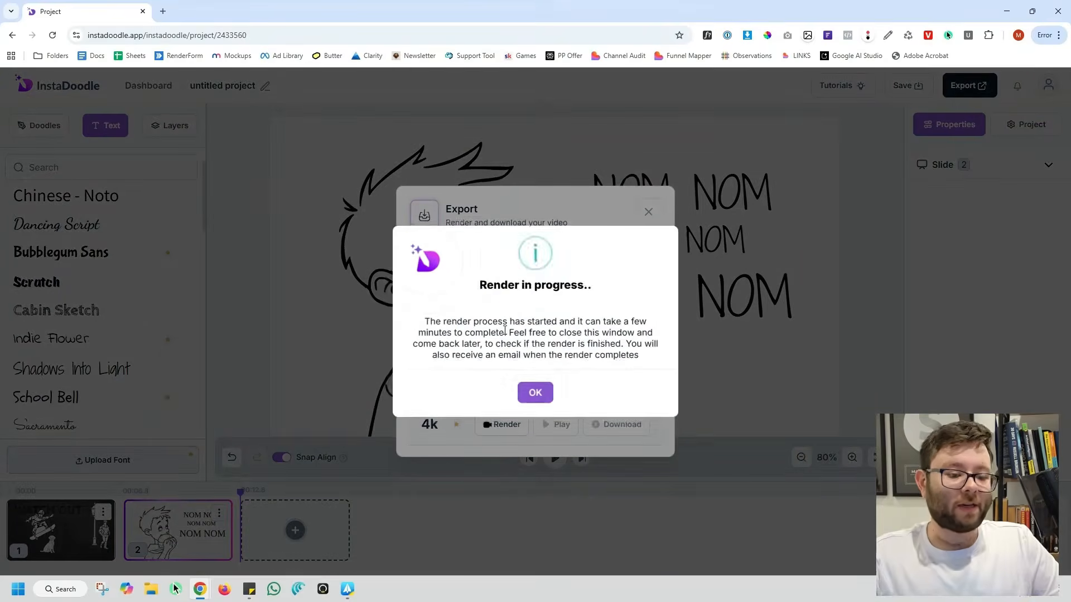
pyautogui.click(536, 393)
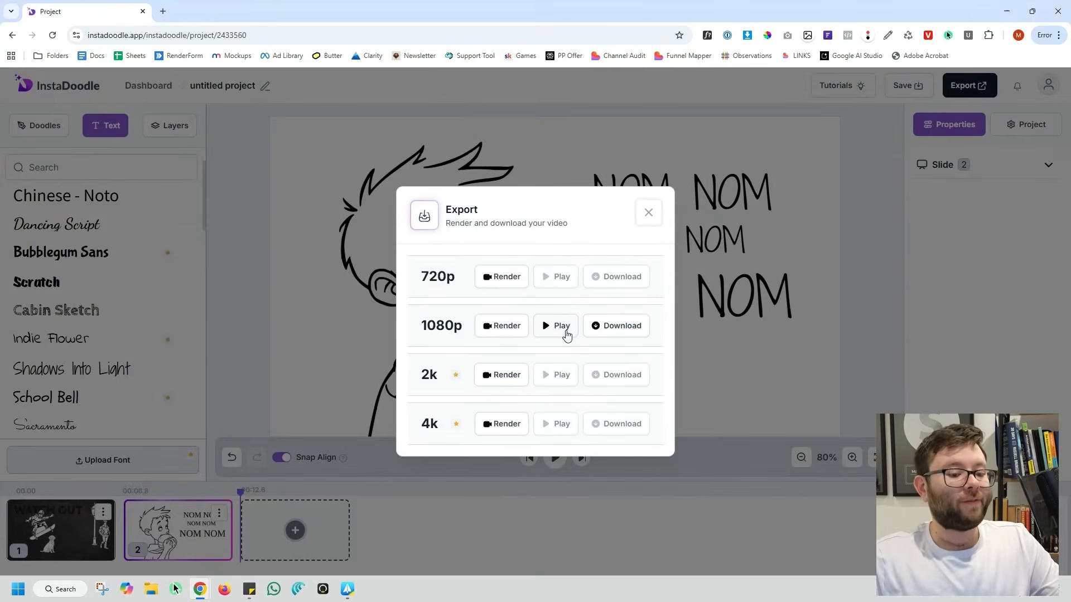
# Step: Preview the 1080p render, download the video and open the downloaded file in the media player
pyautogui.click(565, 332)
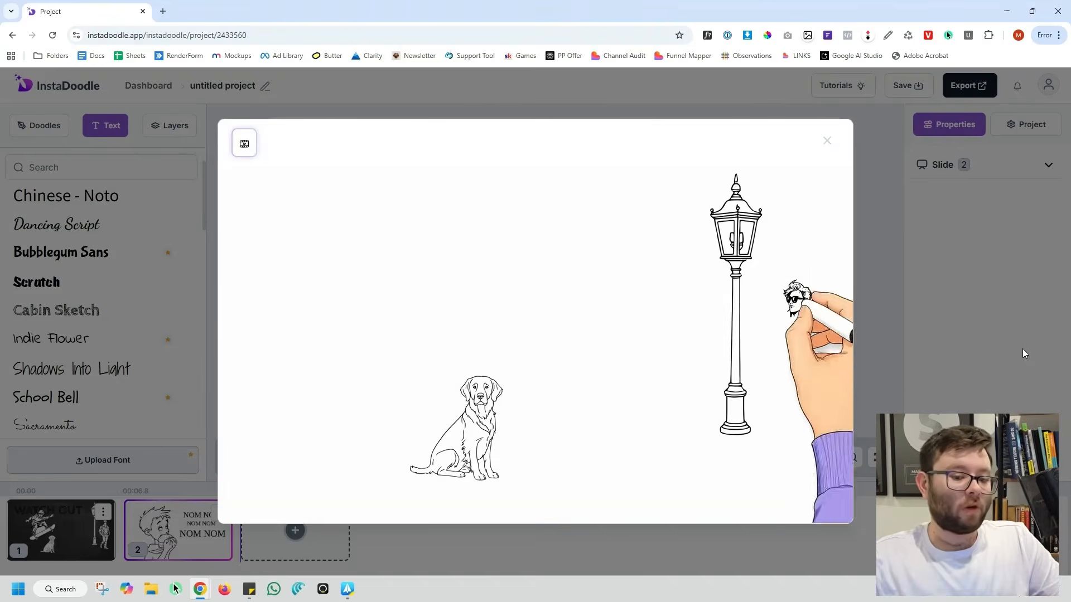
pyautogui.click(1022, 349)
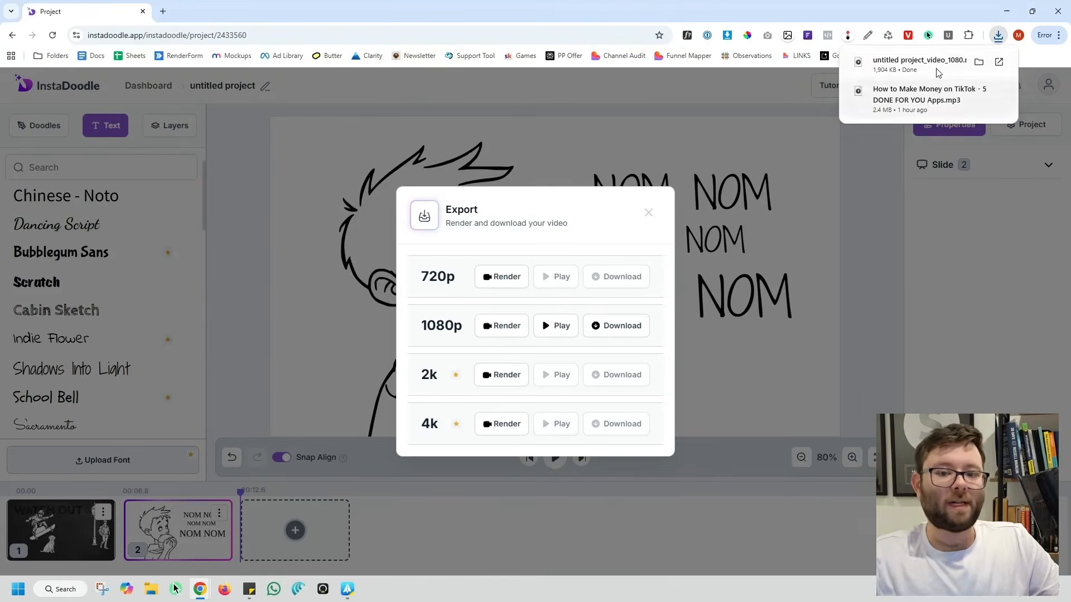
pyautogui.click(935, 69)
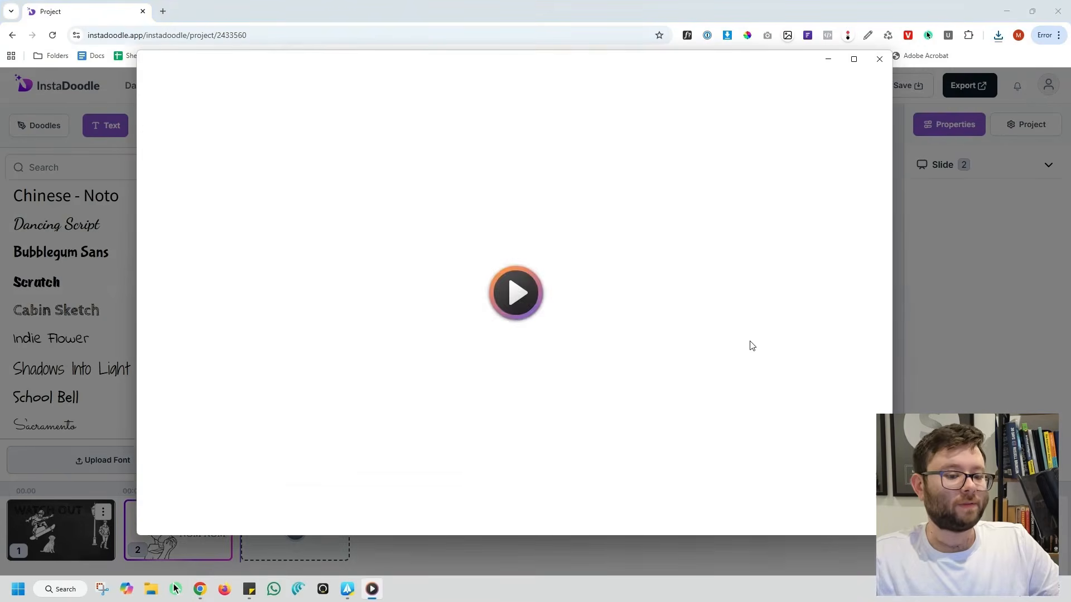